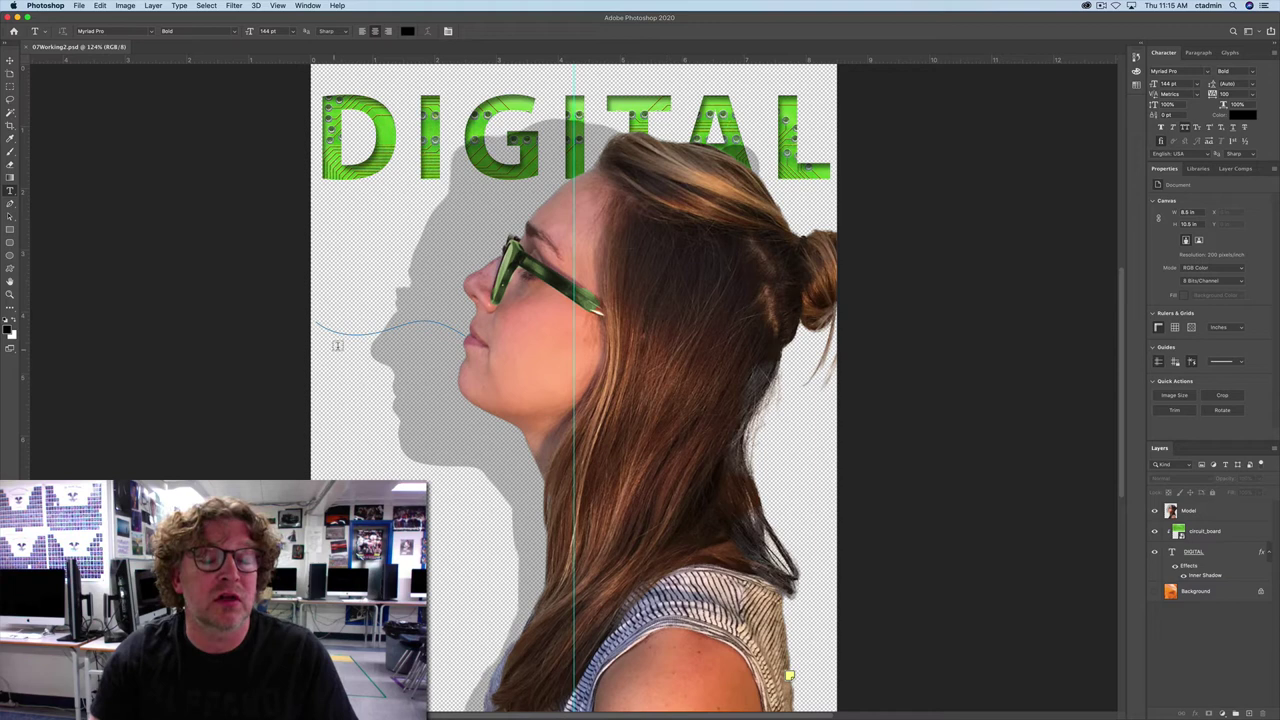
Step: Show the Paths panel so the document's Speech Path is listed
left_click(308, 6)
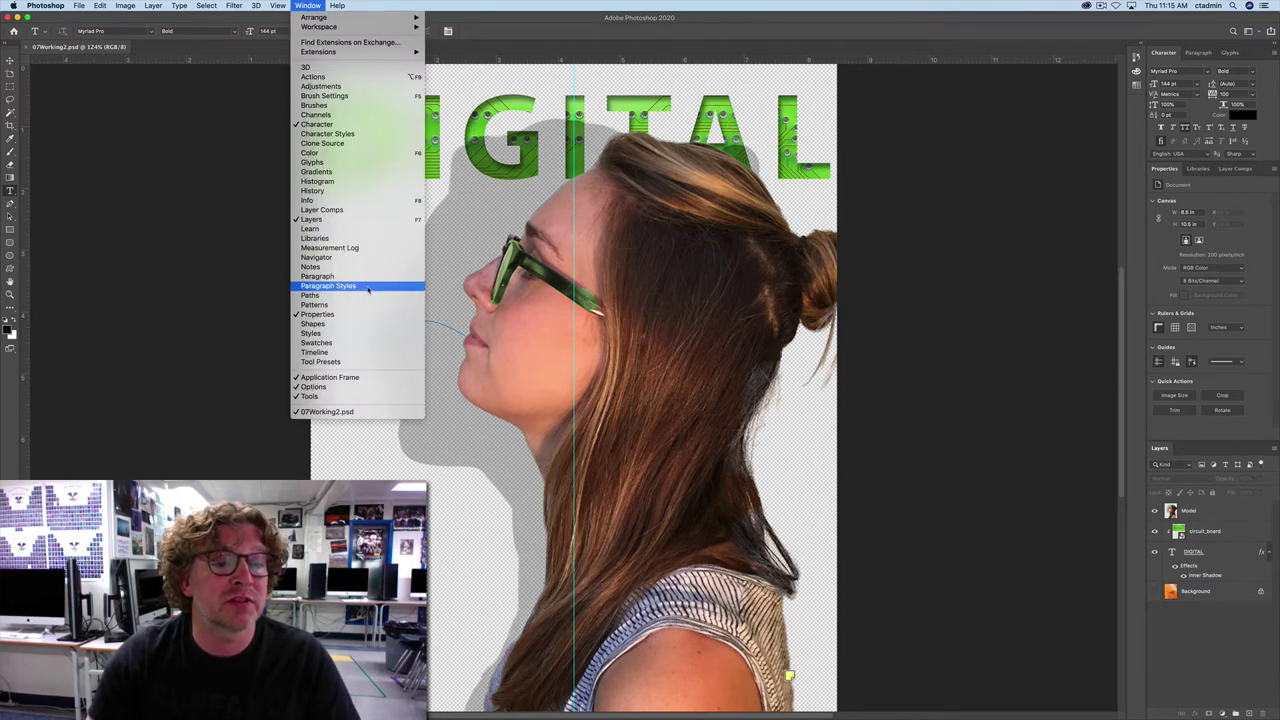
key("Escape")
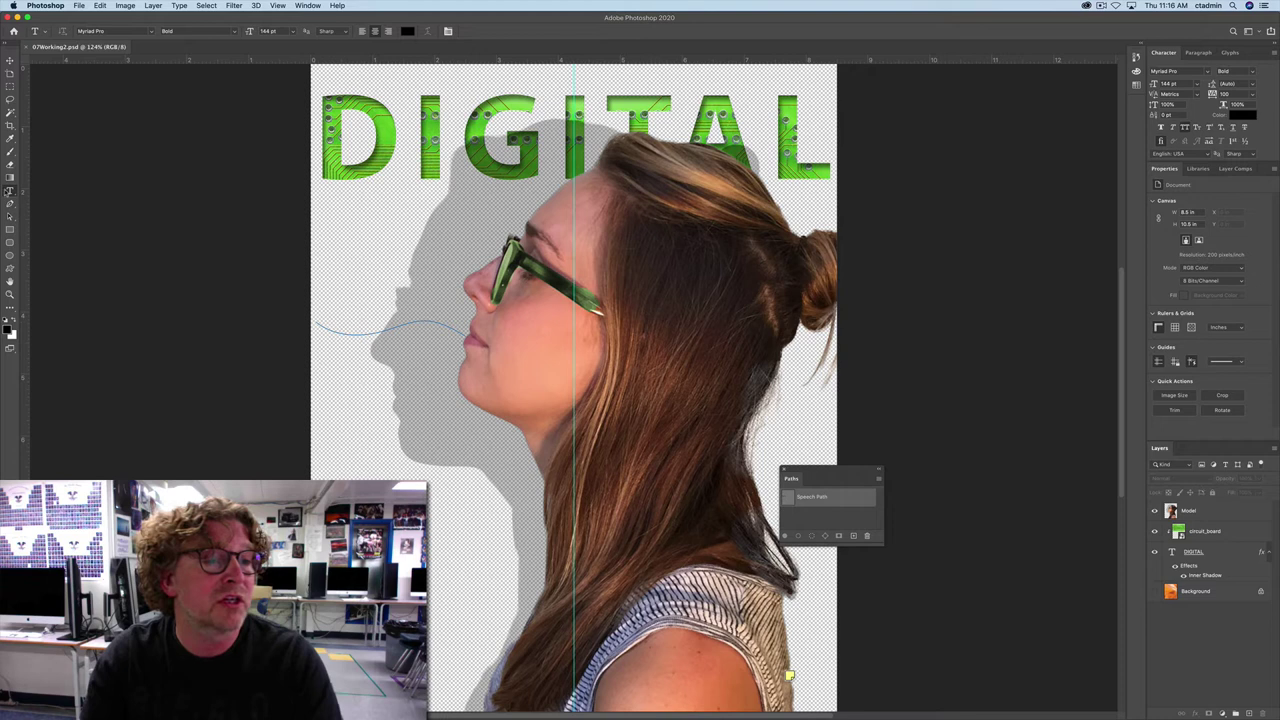
Step: Keep the Horizontal Type Tool selected and make the Model layer active
left_click(10, 190)
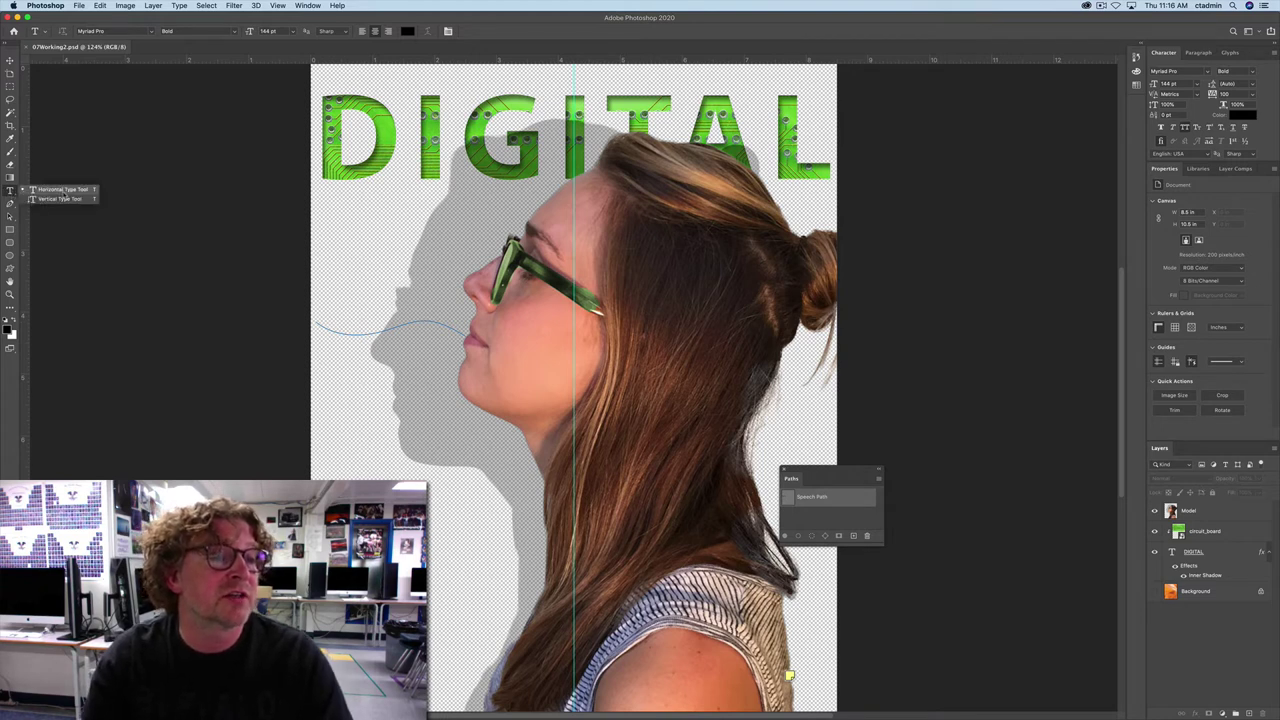
left_click(60, 189)
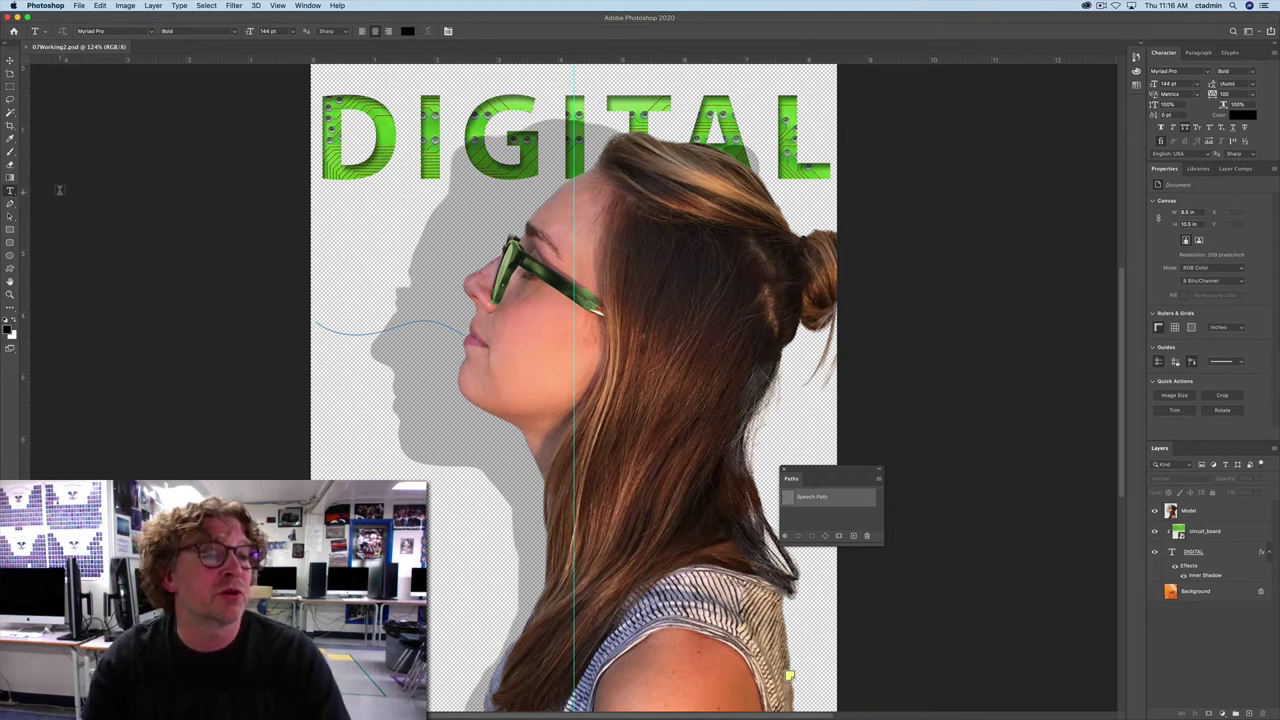
left_click(1218, 515)
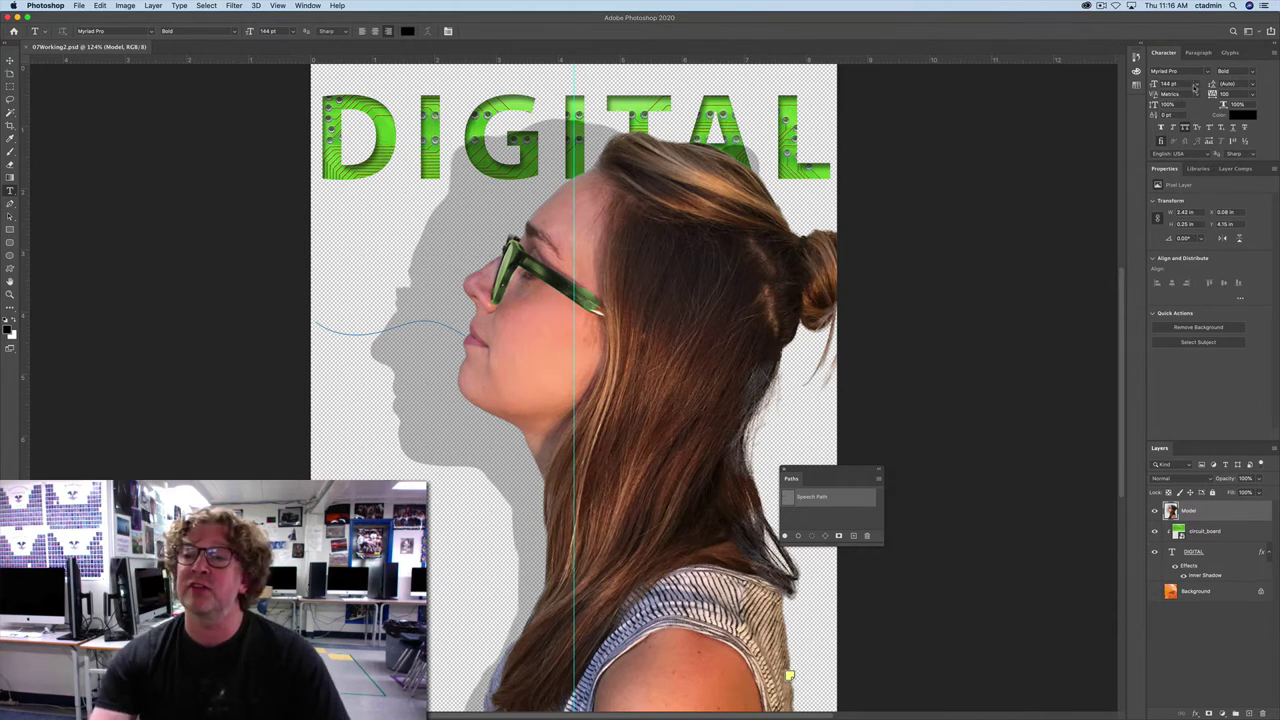
Step: Set the type to 14 pt Myriad Pro Regular, Auto leading and -10 tracking
left_click(1168, 83)
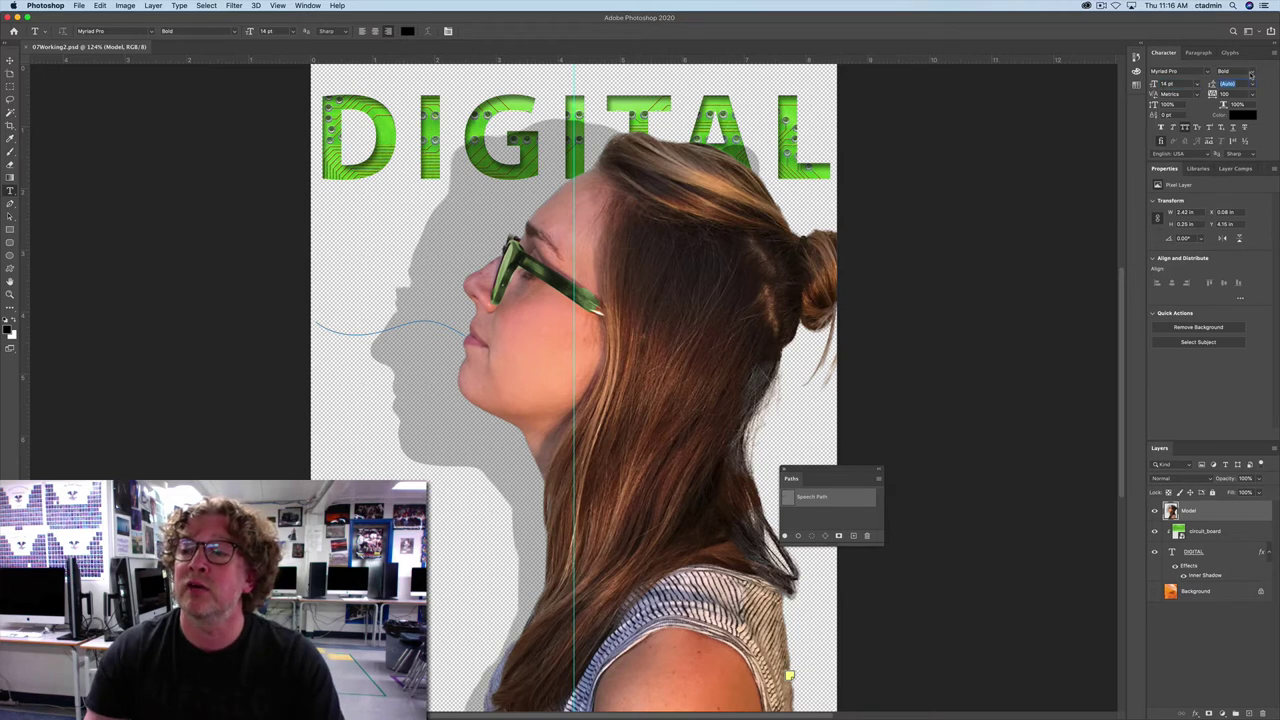
left_click(1249, 72)
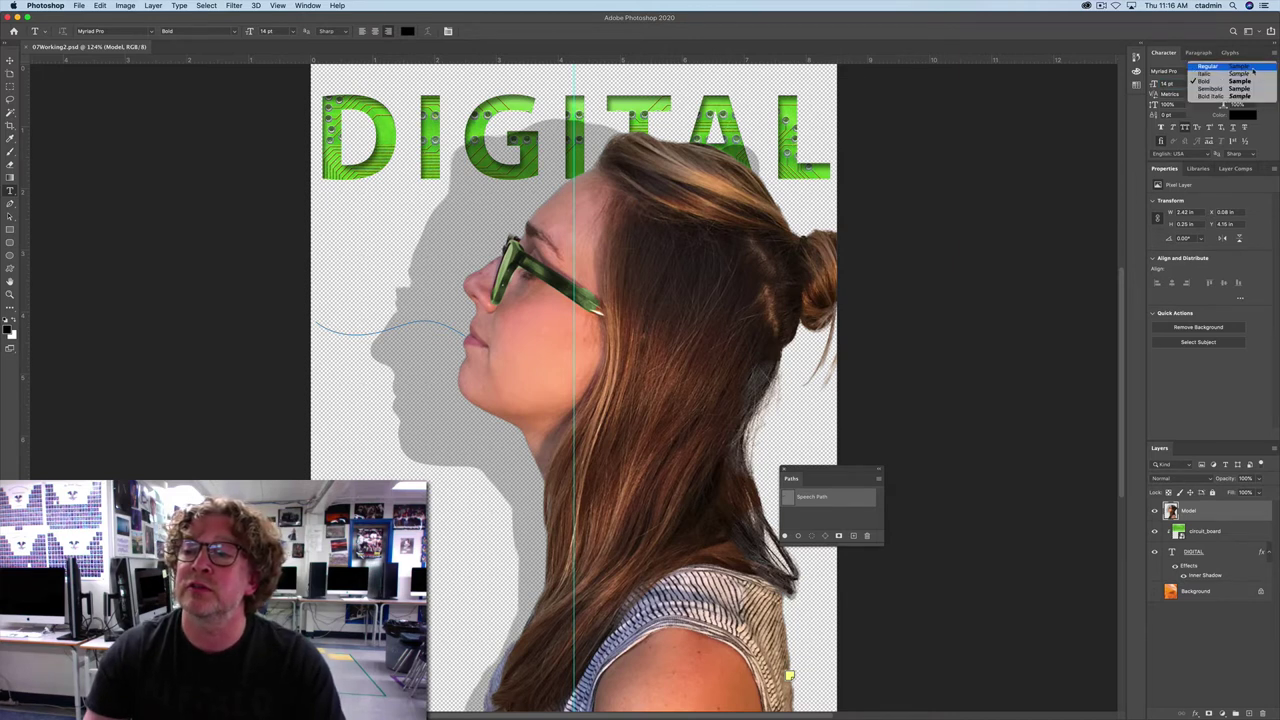
left_click(1253, 67)
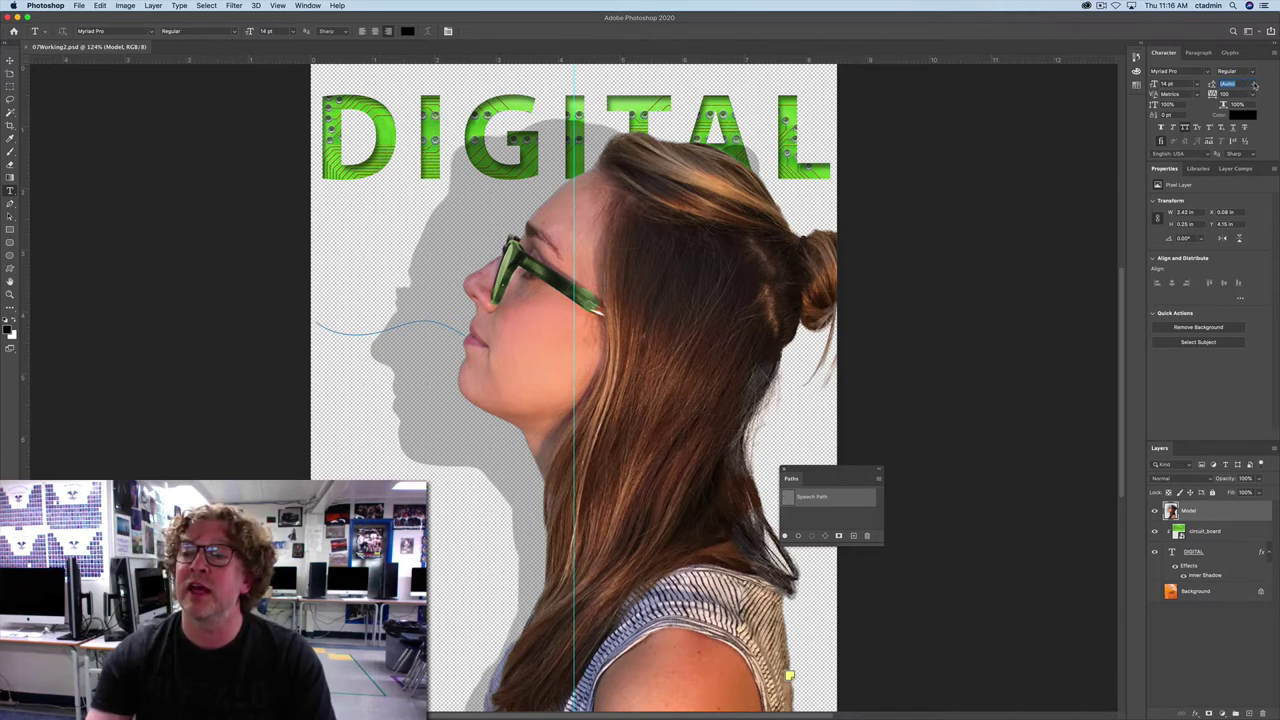
left_click(1253, 86)
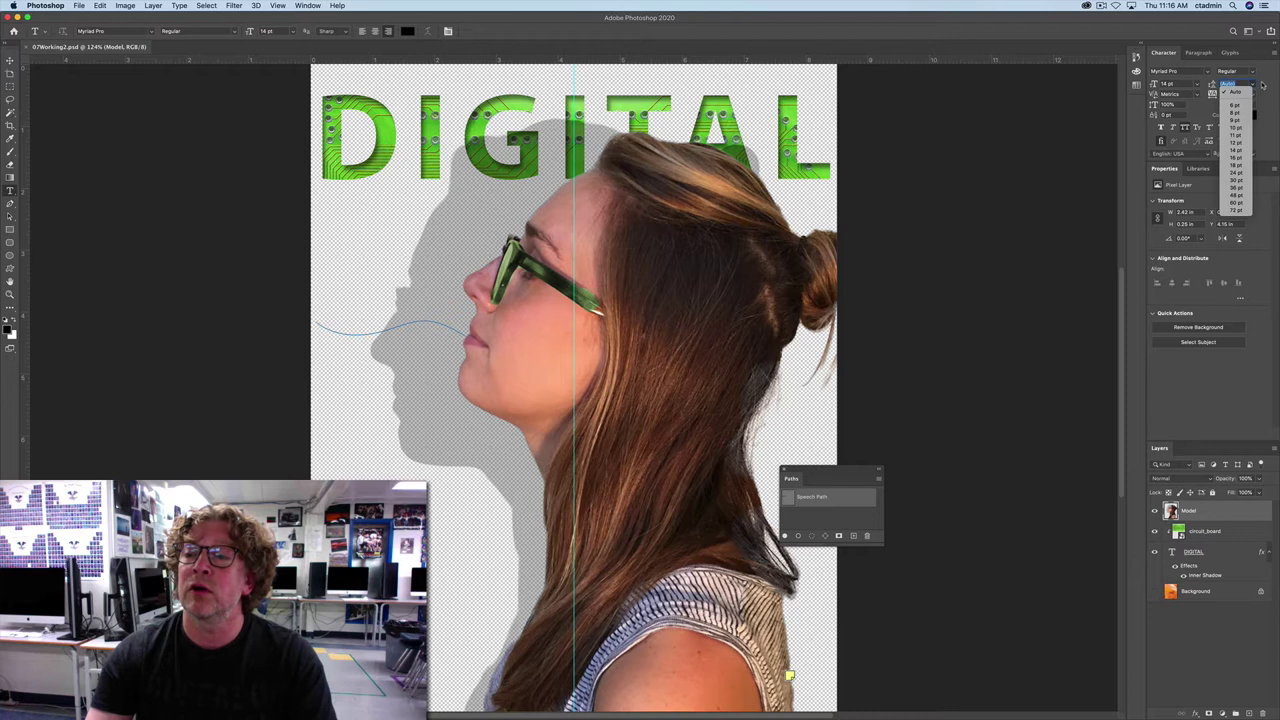
left_click(1253, 86)
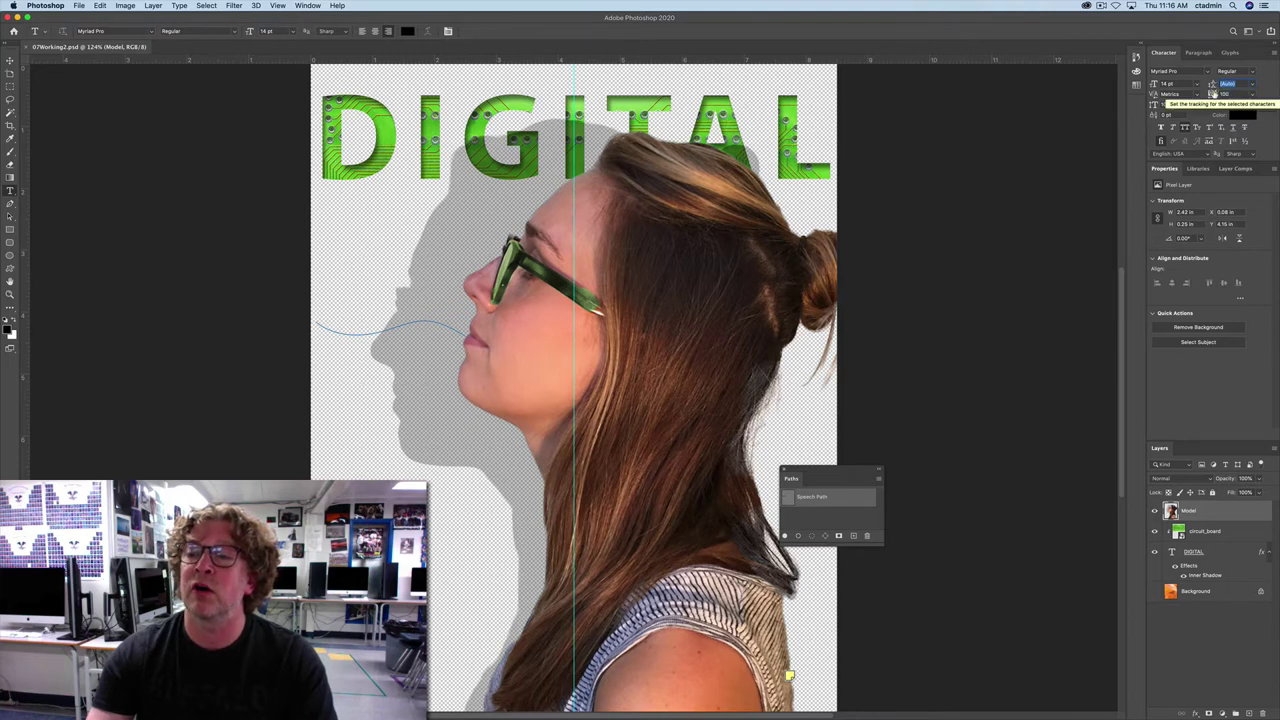
left_click(1252, 95)
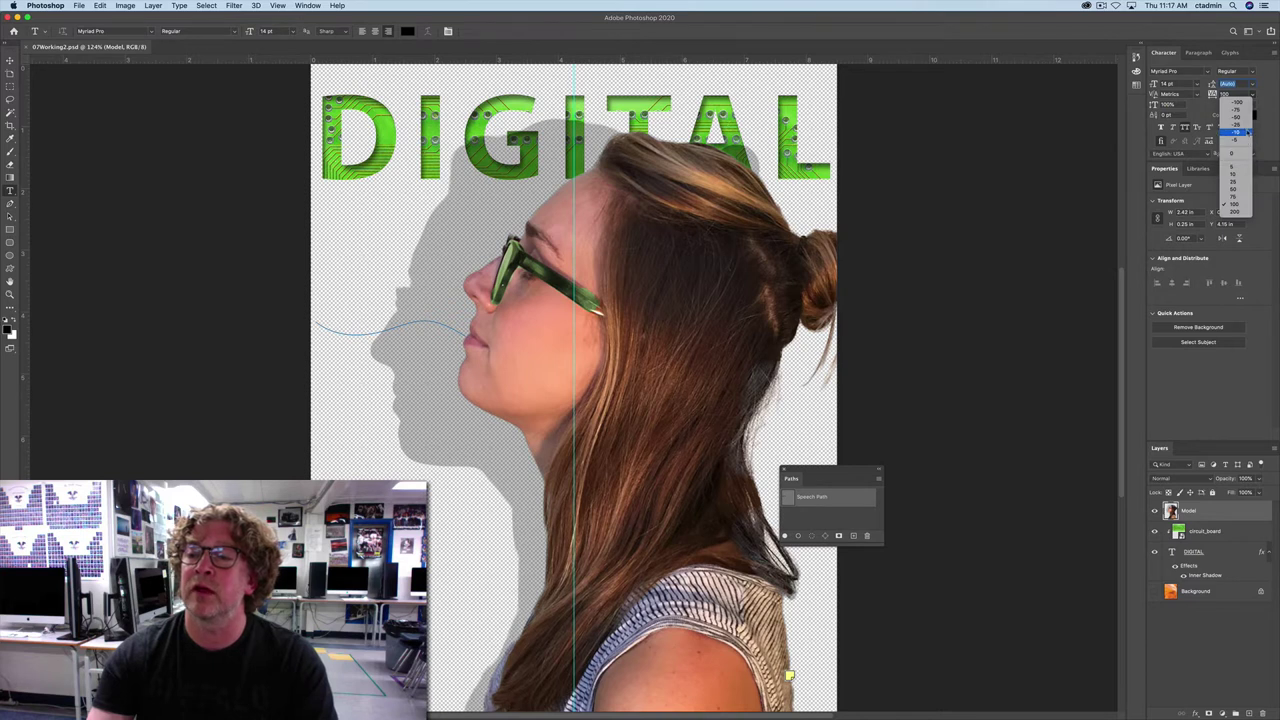
left_click(1246, 132)
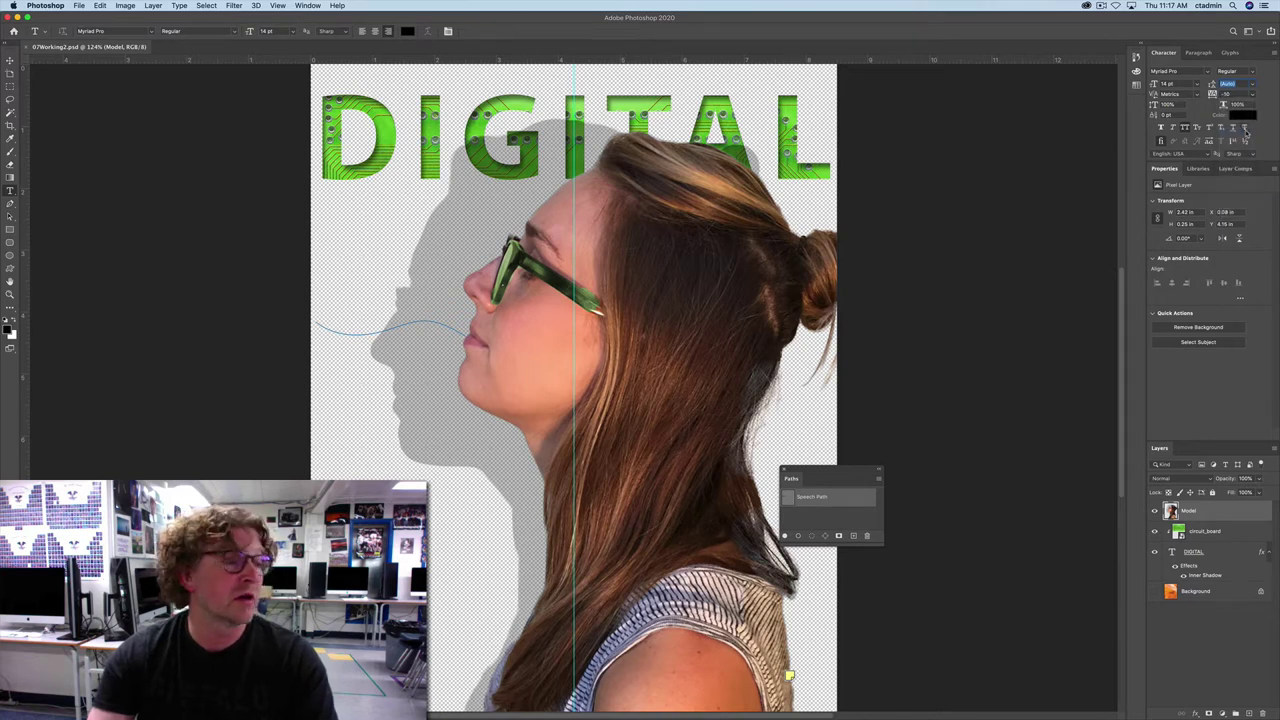
left_click(1243, 116)
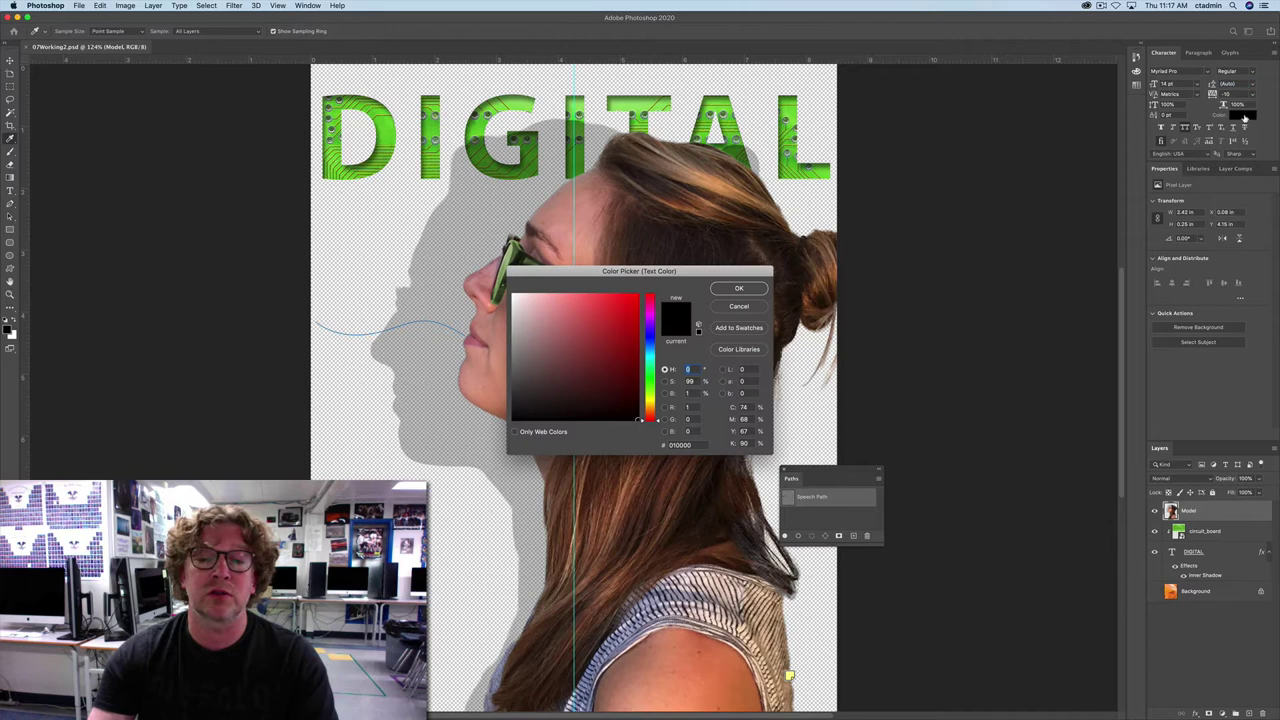
Step: Choose near-white f9f8f8 as the text colour and confirm it
left_click(515, 294)
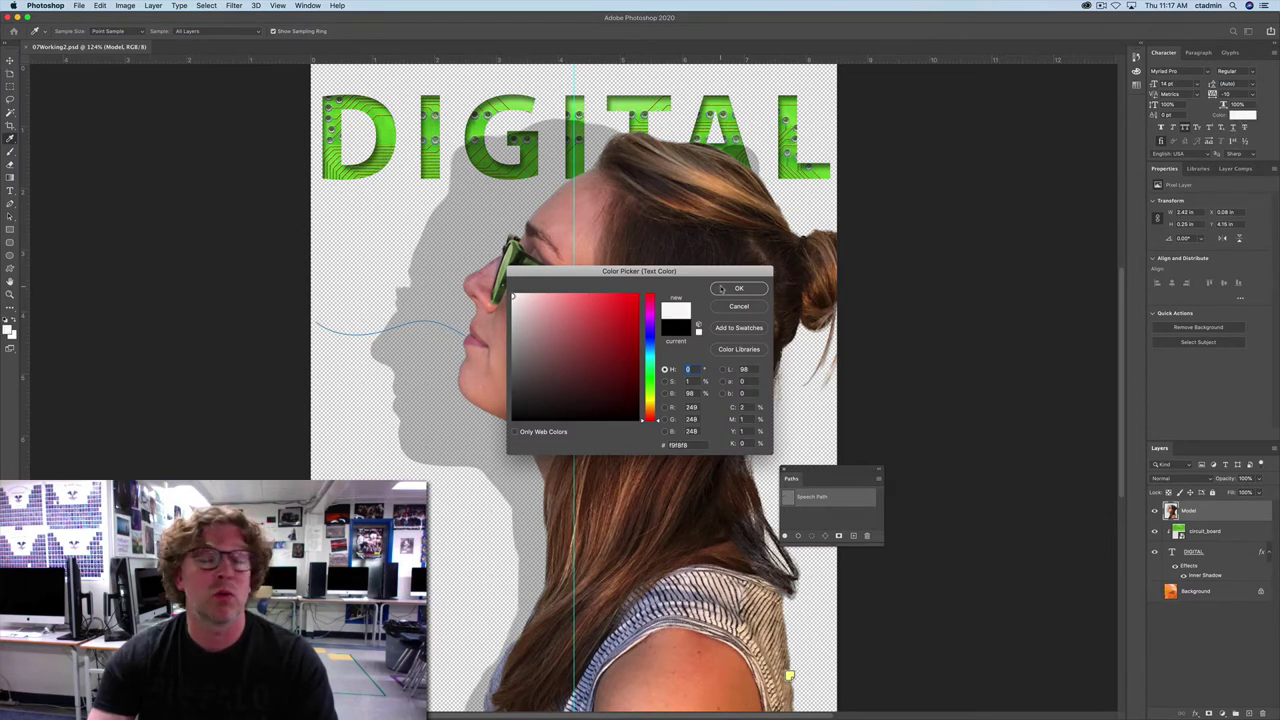
left_click(722, 289)
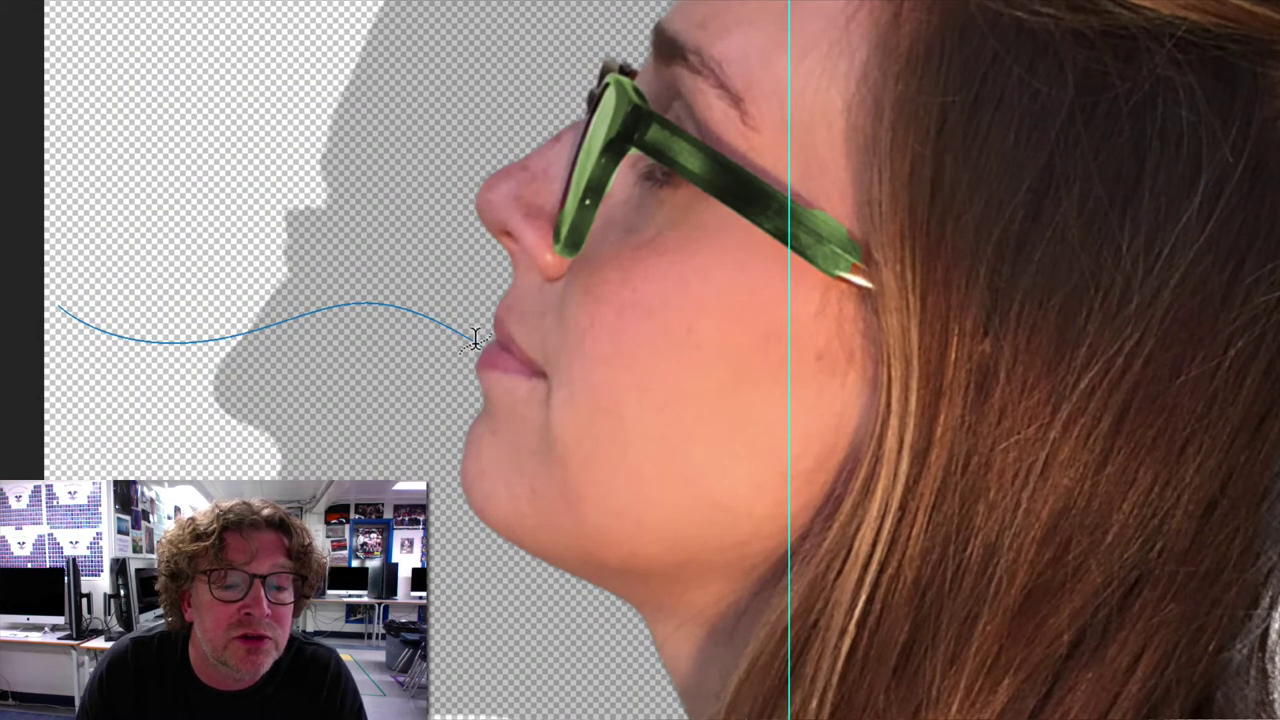
Step: Type WHAT'S NEW WITH GAMES along the Speech Path, starting near her mouth
left_click(478, 341)
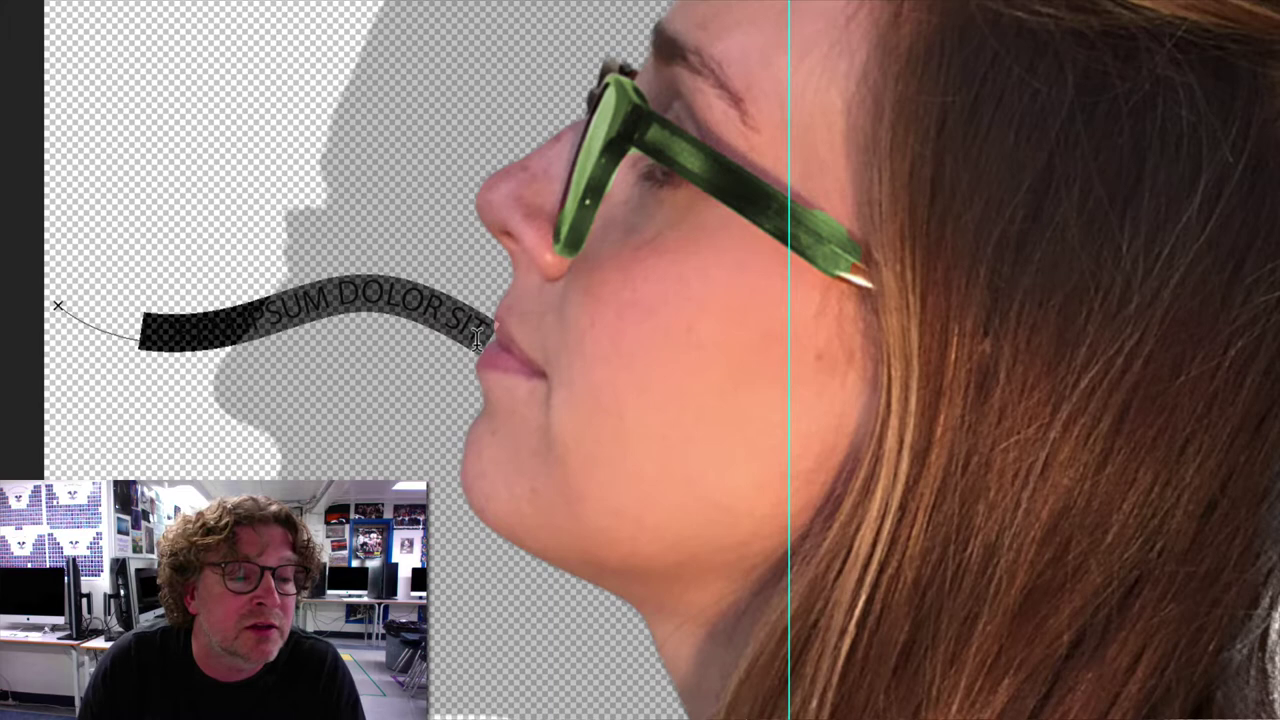
type("W")
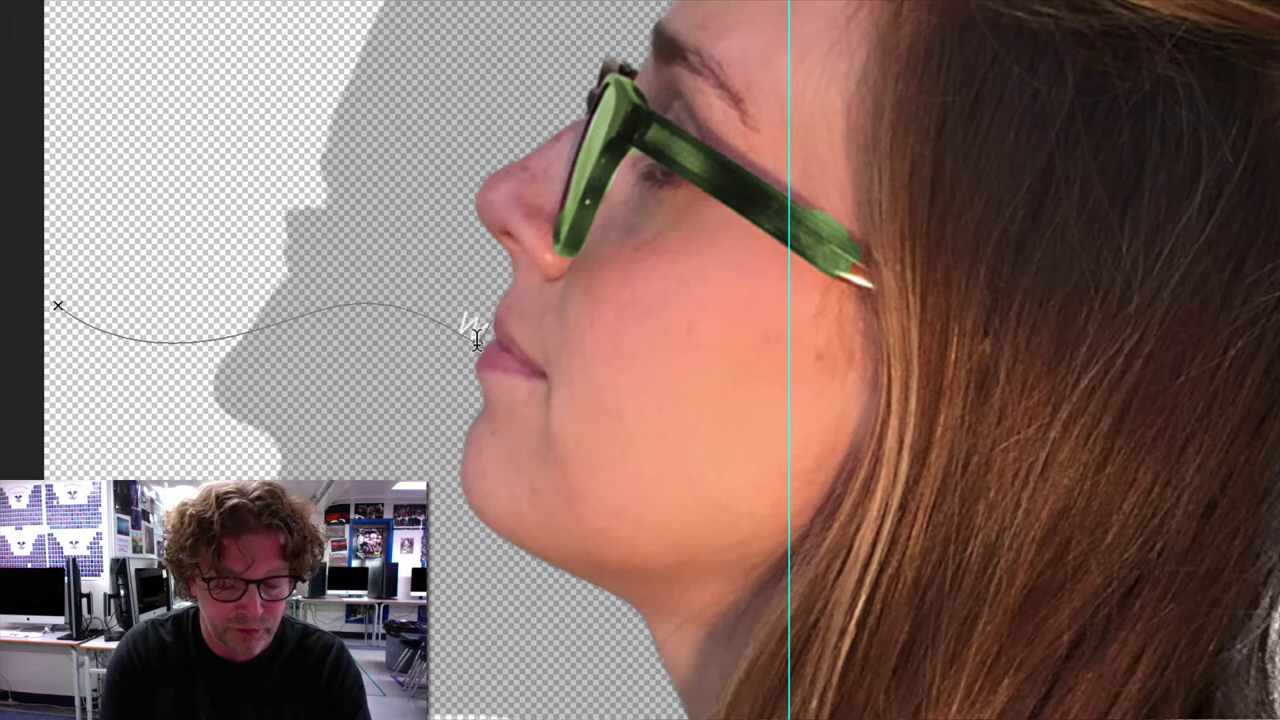
type("HAT'S NEW WITH")
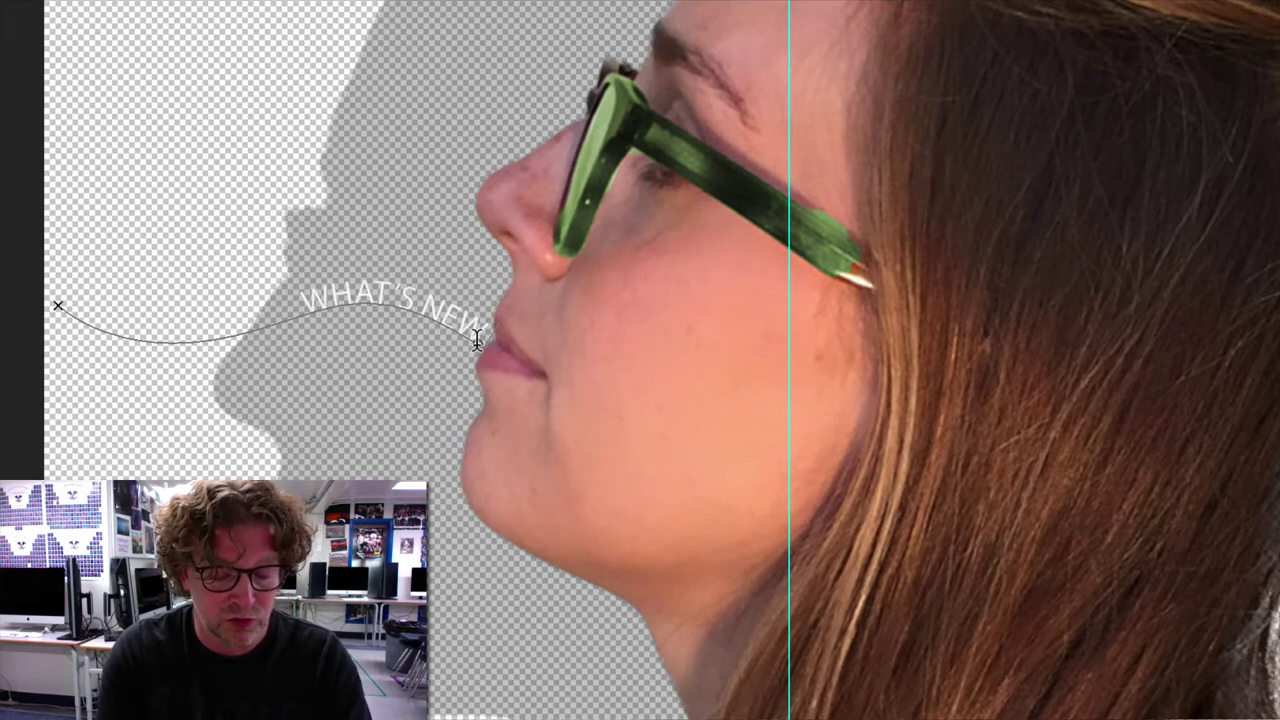
type(" GAMES")
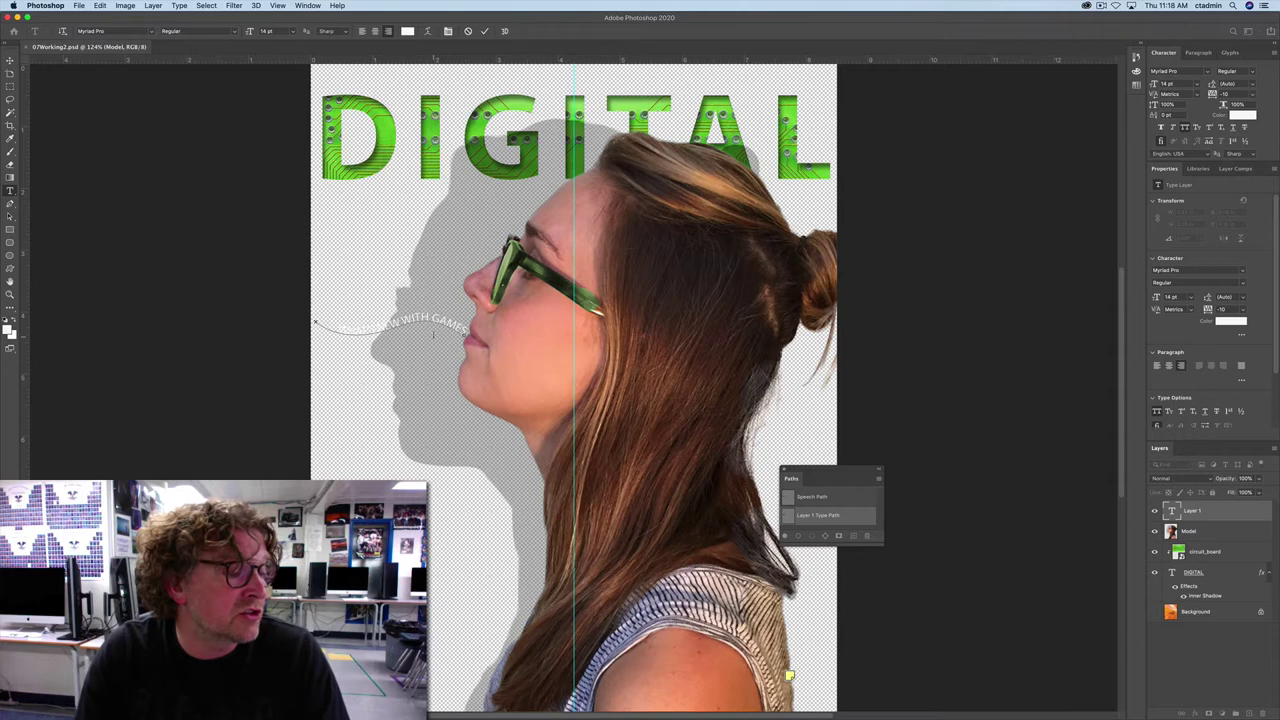
Step: Apply Faux Bold to the word GAMES and commit the curved text
left_click_drag(432, 318, 468, 331)
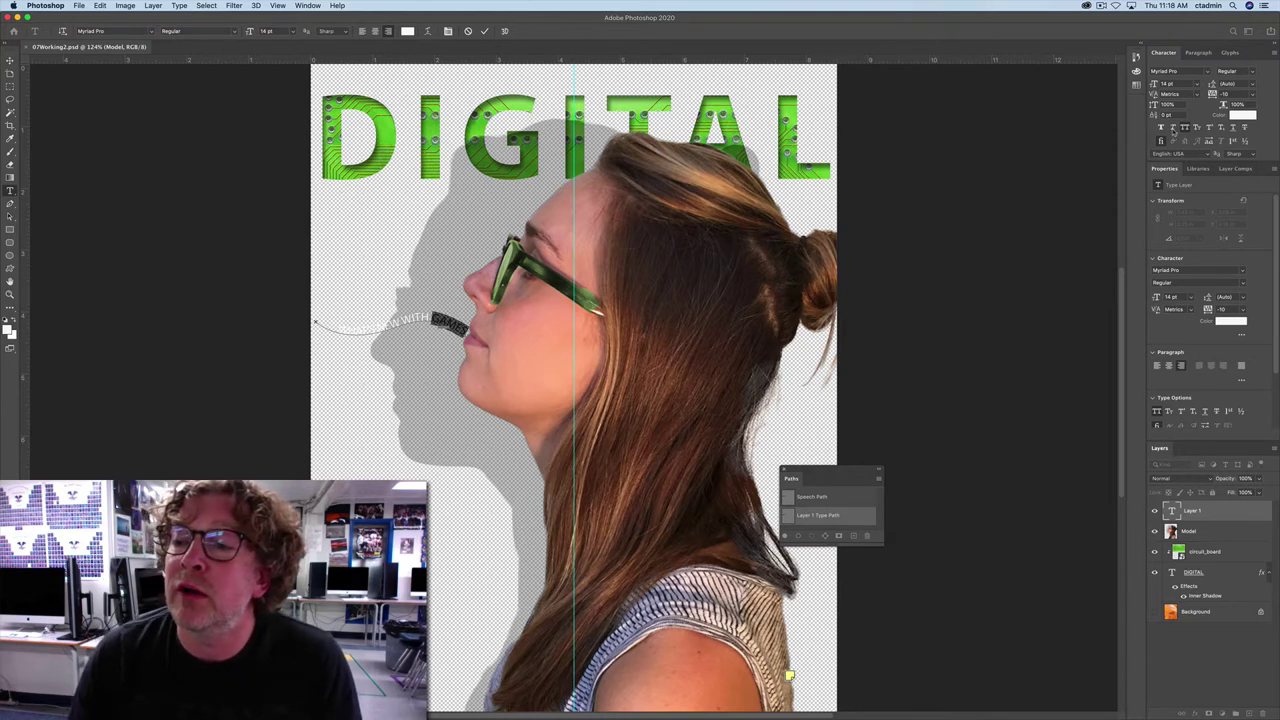
left_click(1161, 128)
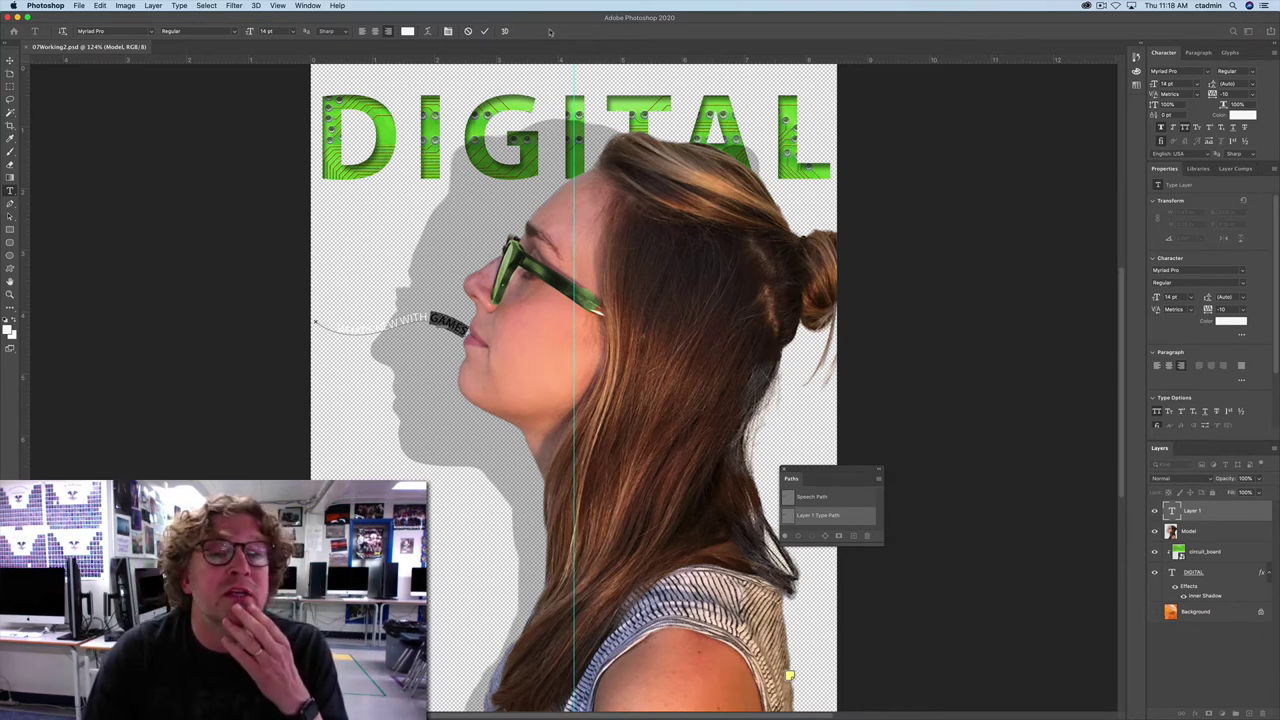
left_click(485, 31)
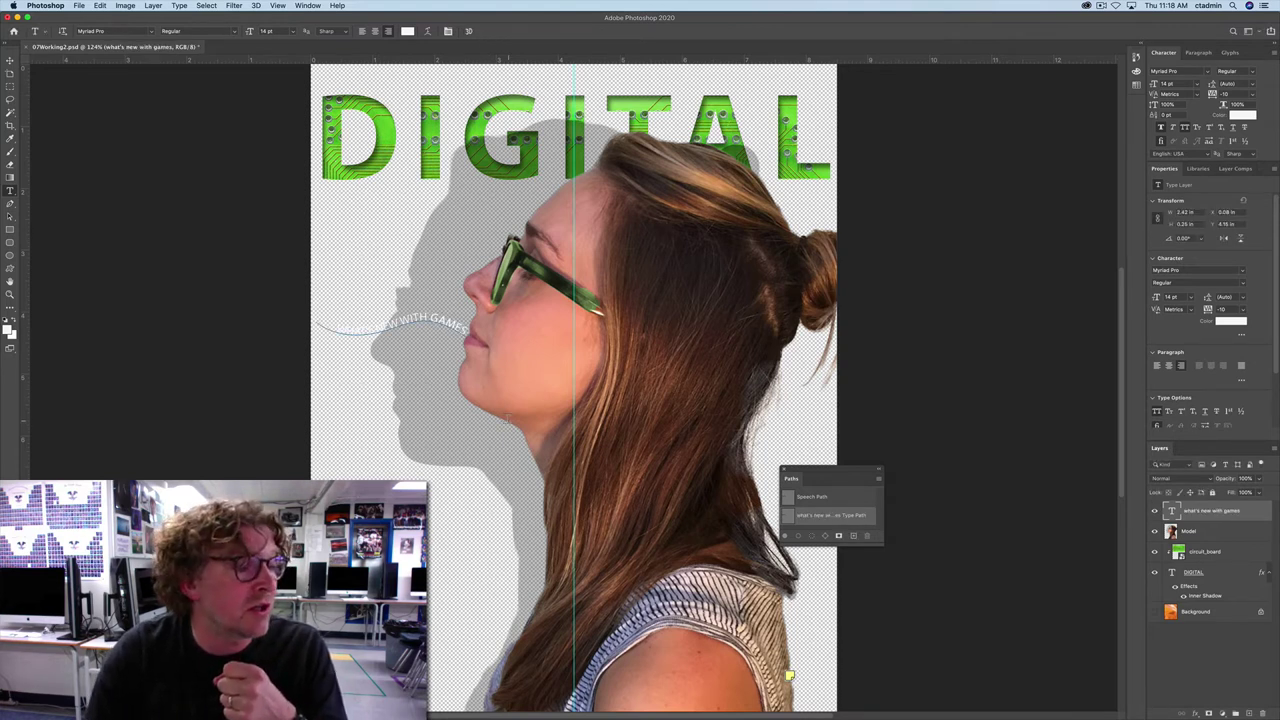
Step: Show the orange pixel Background layer and open the 'what's new with games' layer's context menu
left_click(1154, 613)
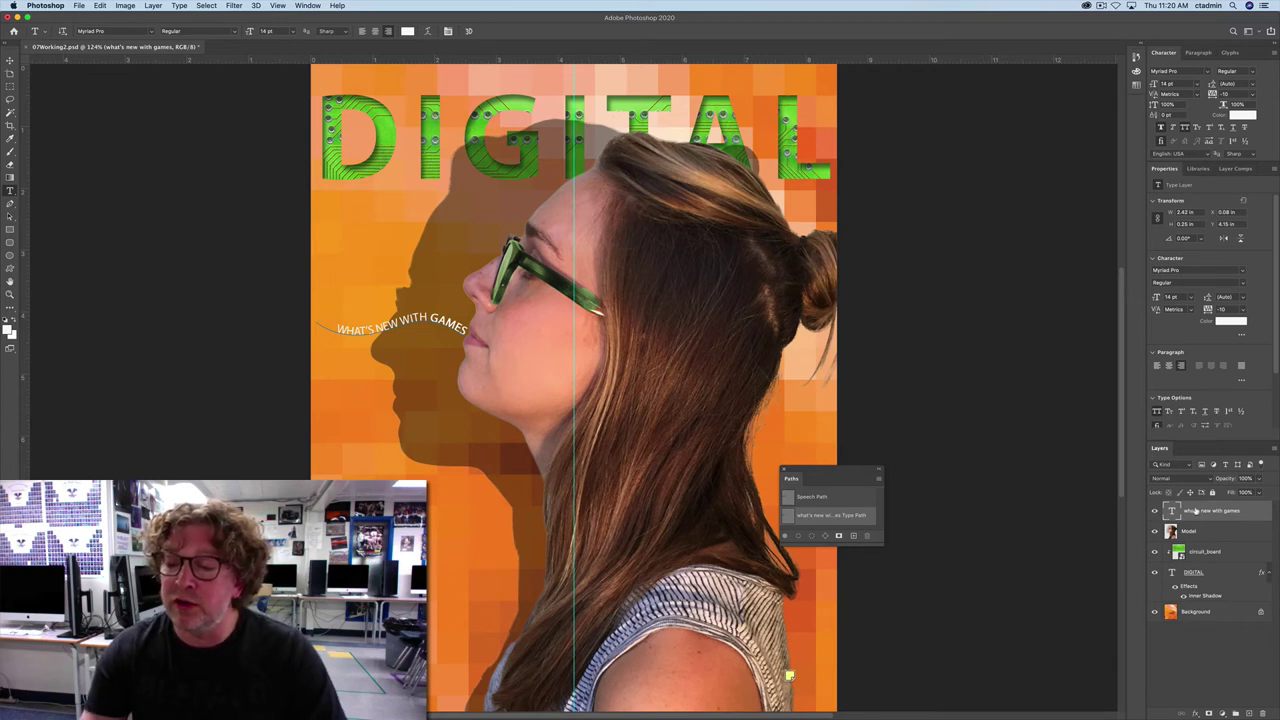
right_click(1256, 513)
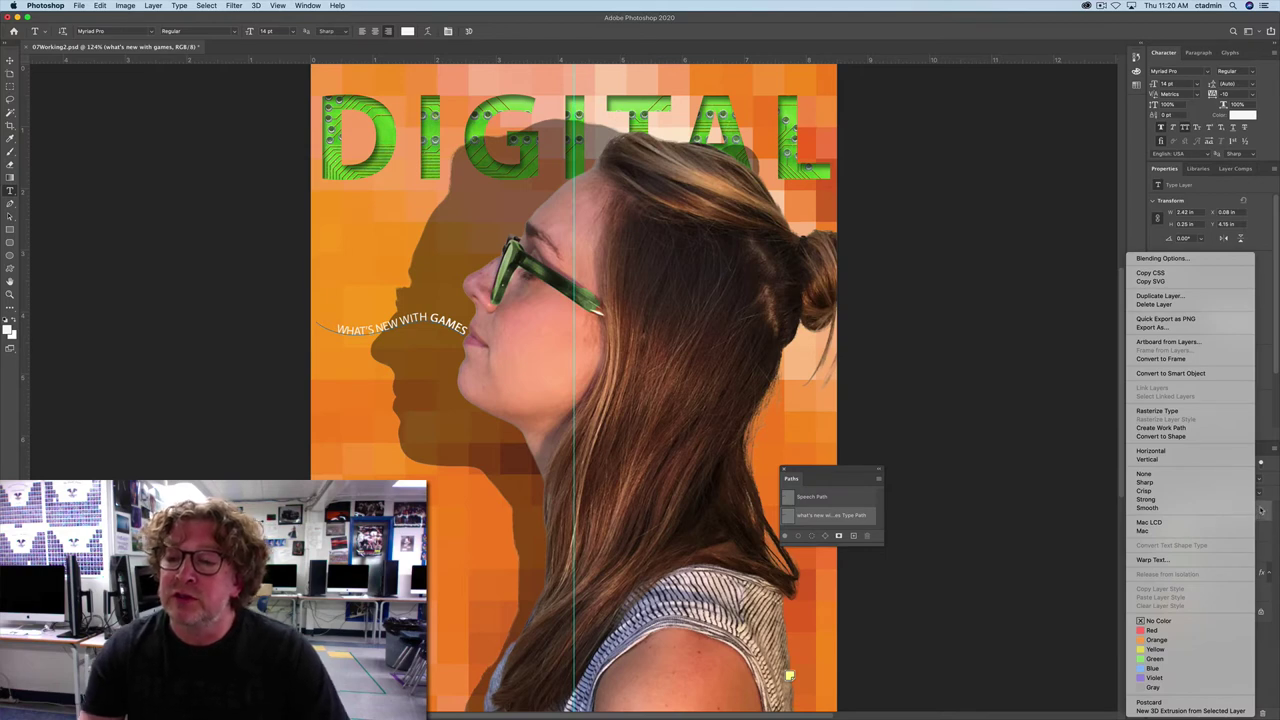
Step: Duplicate the curved text layer, naming the copy 'what's new with music'
left_click(1184, 297)
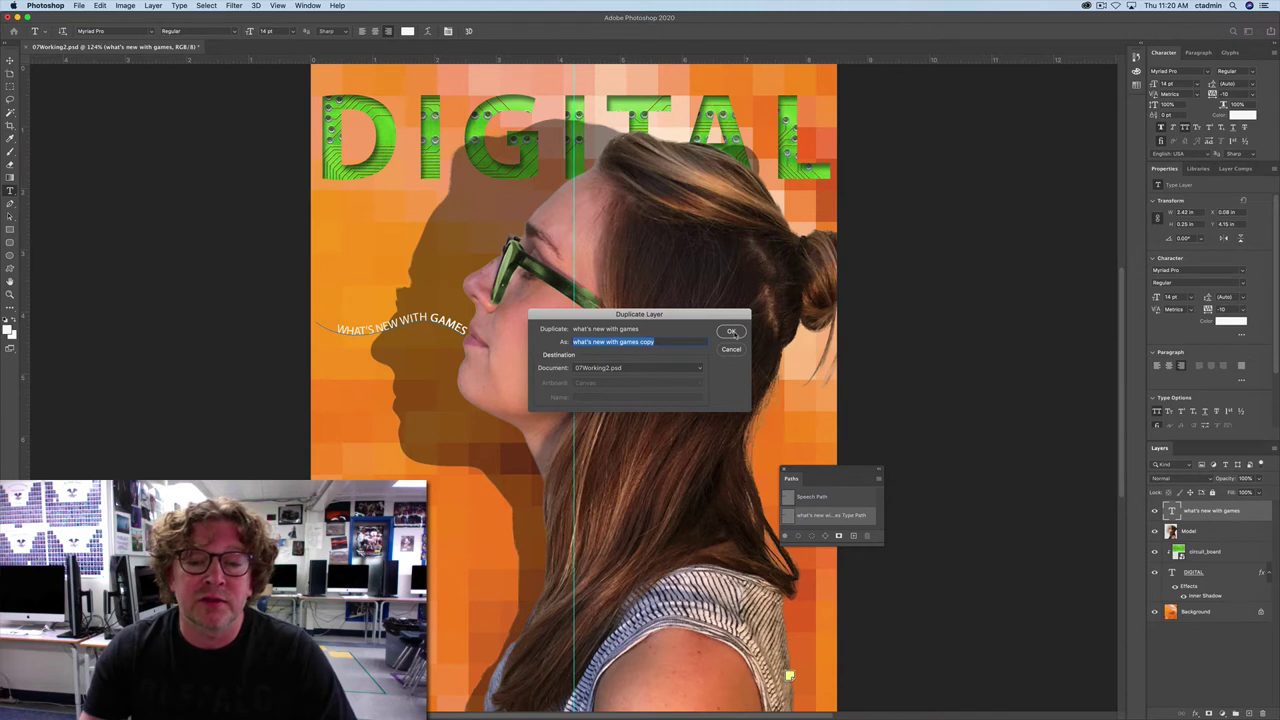
left_click(681, 342)
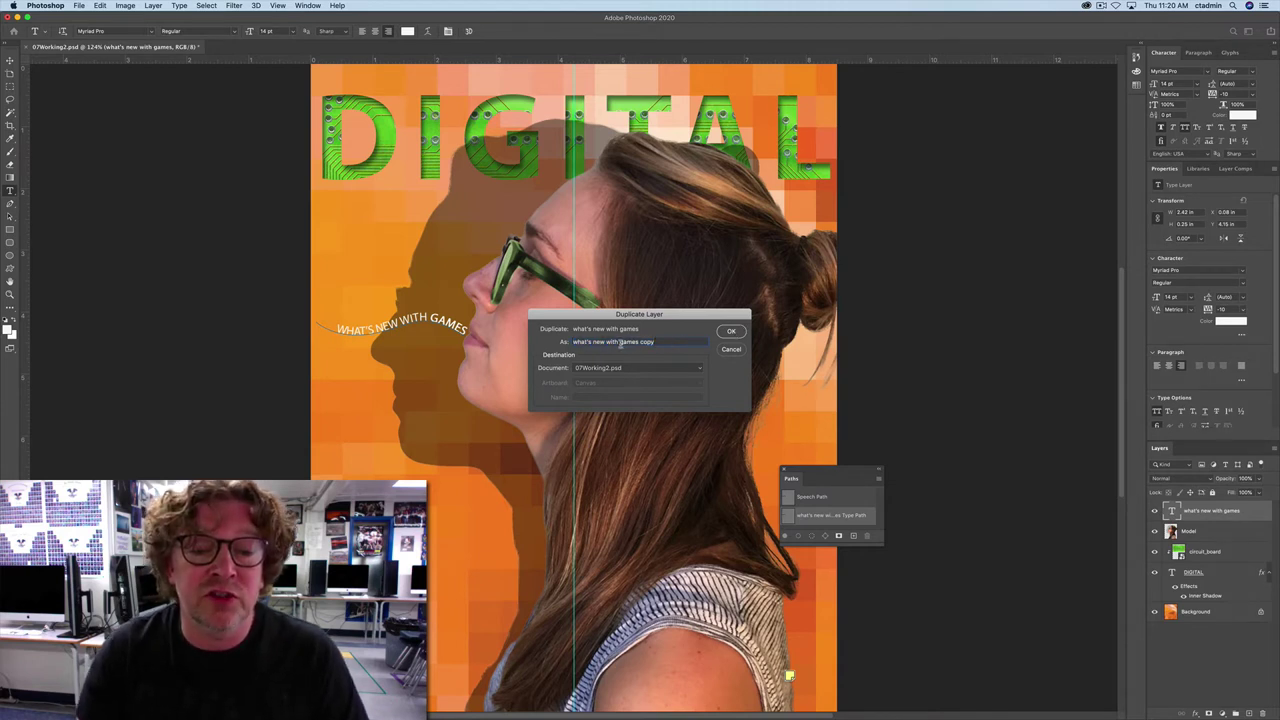
left_click_drag(620, 342, 677, 357)
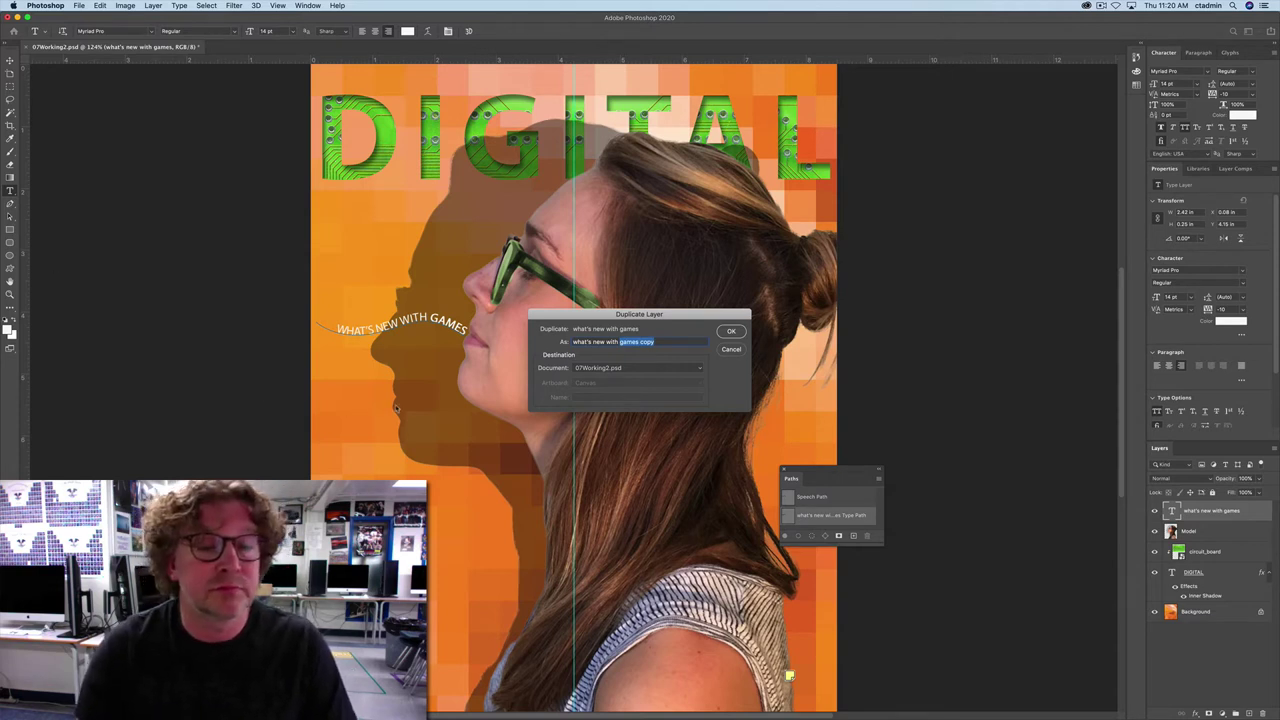
type("music")
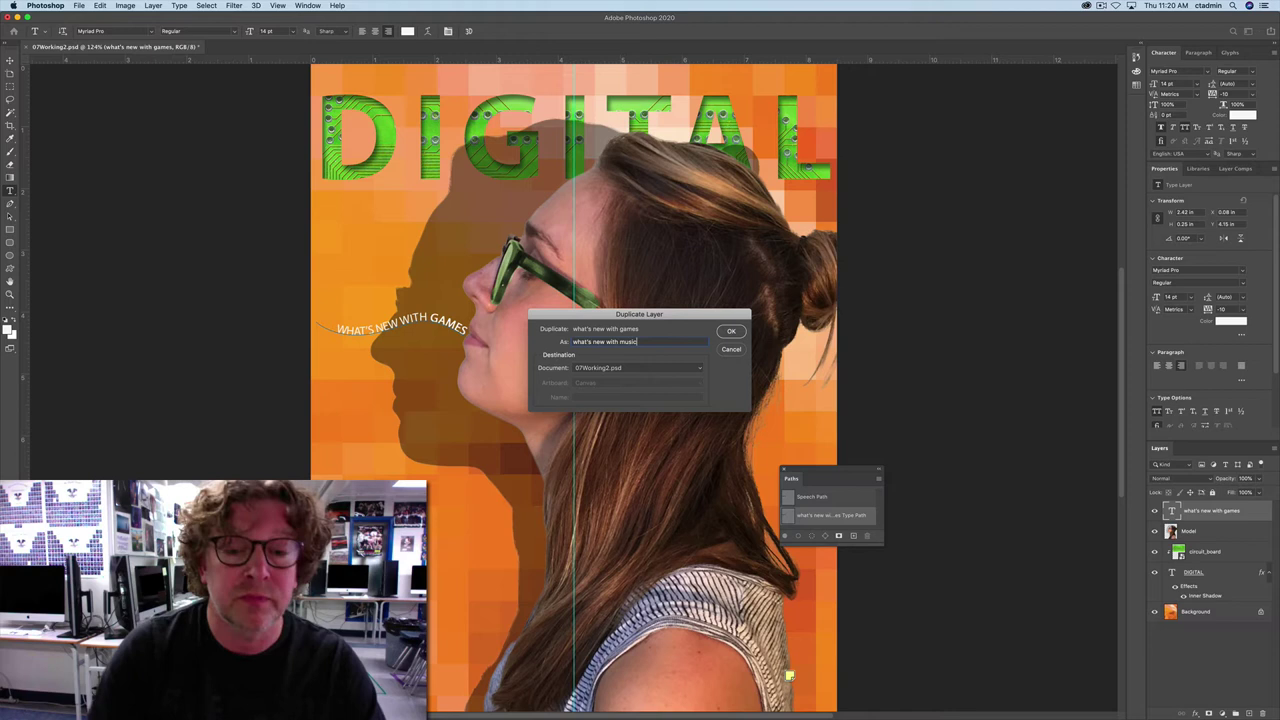
key("Return")
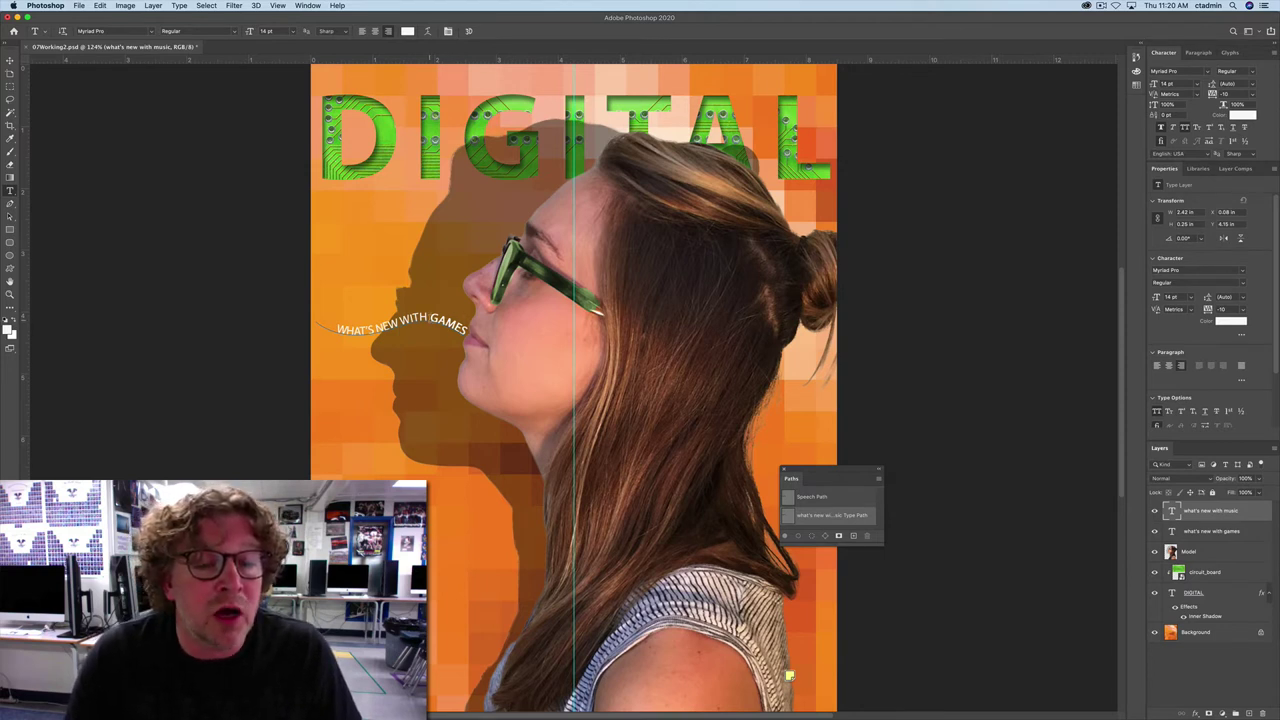
Step: Replace GAMES with MUSIC on the duplicate curved line and commit the edit
left_click_drag(430, 318, 469, 330)
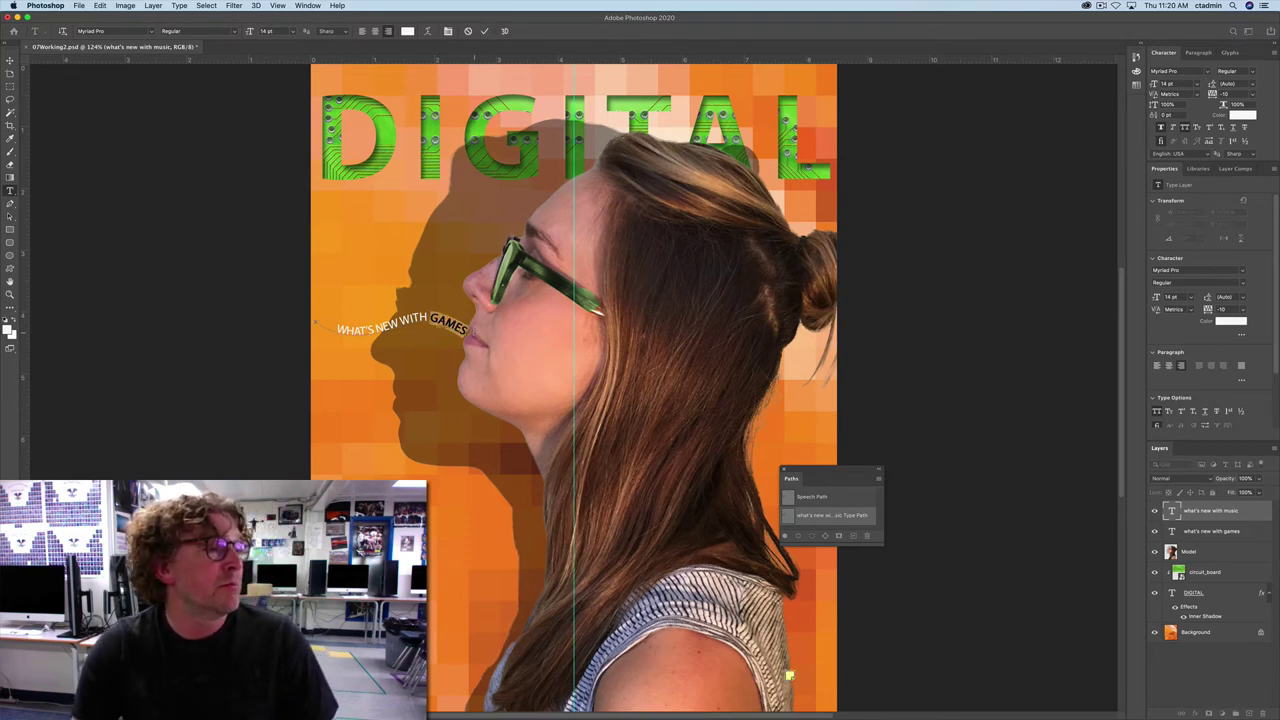
type("MUSIC")
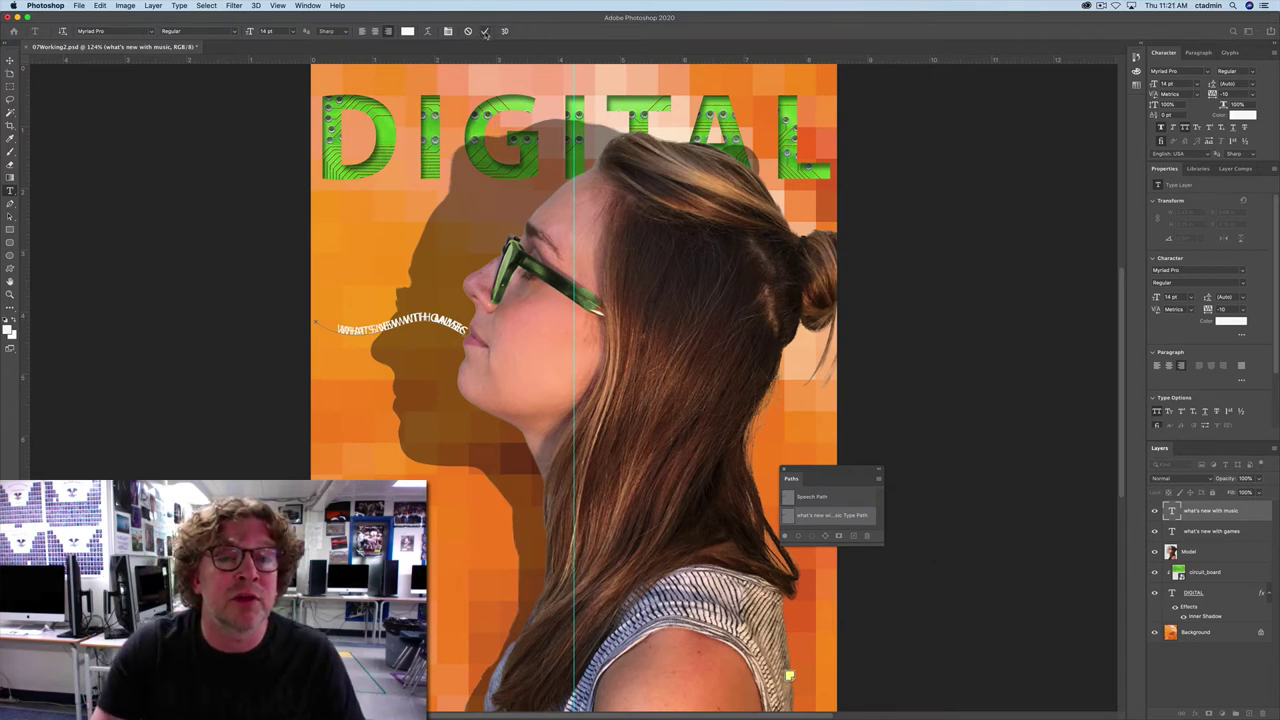
left_click(485, 32)
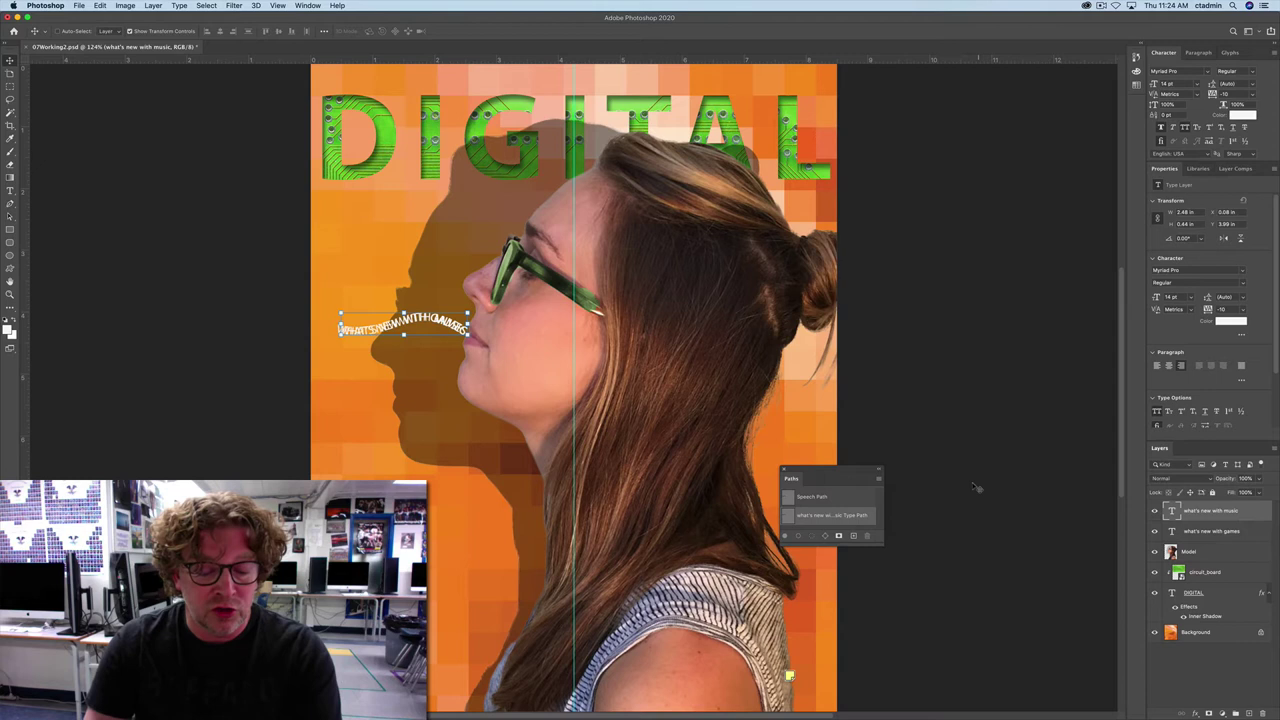
key("t")
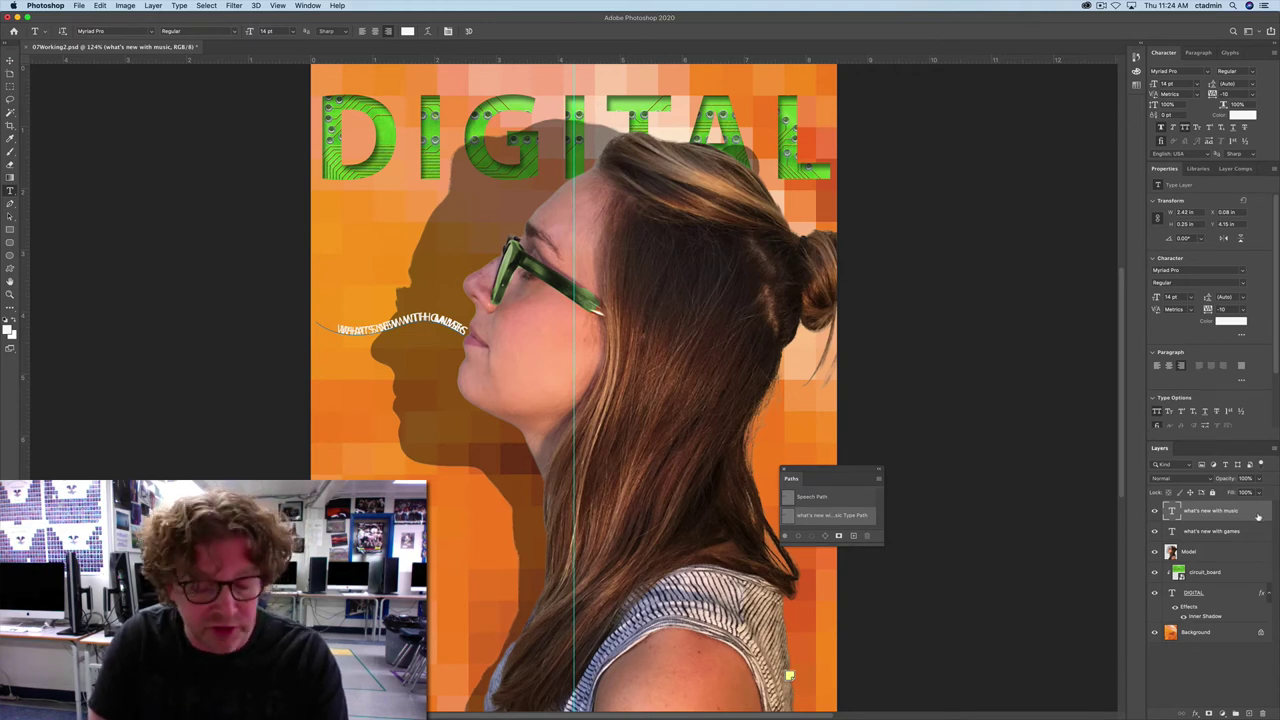
Step: Rotate the MUSIC line 15 degrees with Free Transform and apply it
key("super+t")
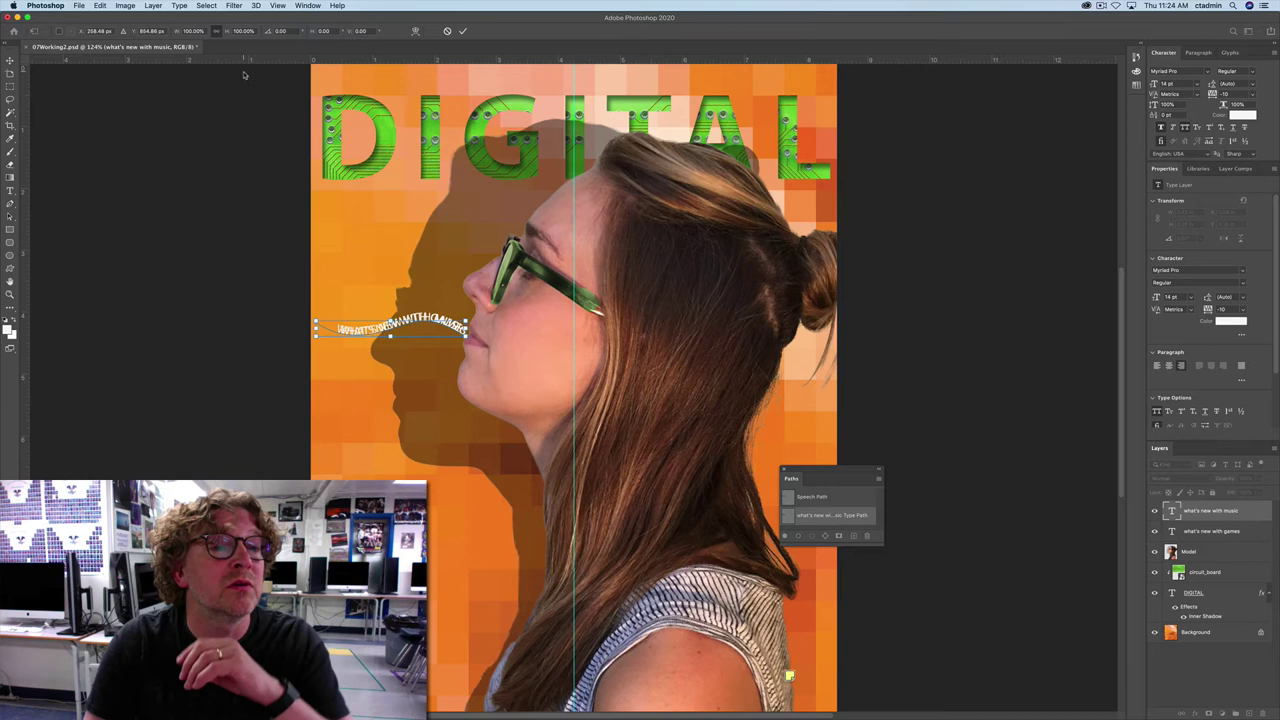
left_click(280, 31)
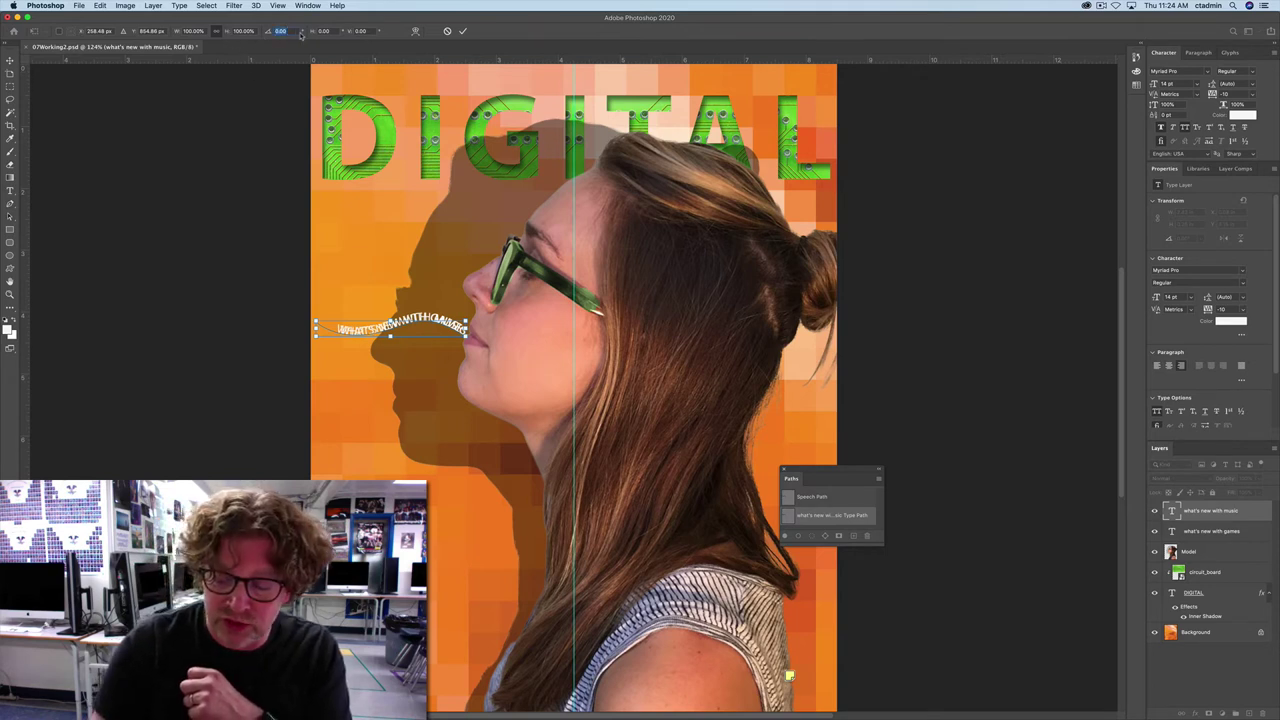
type("15")
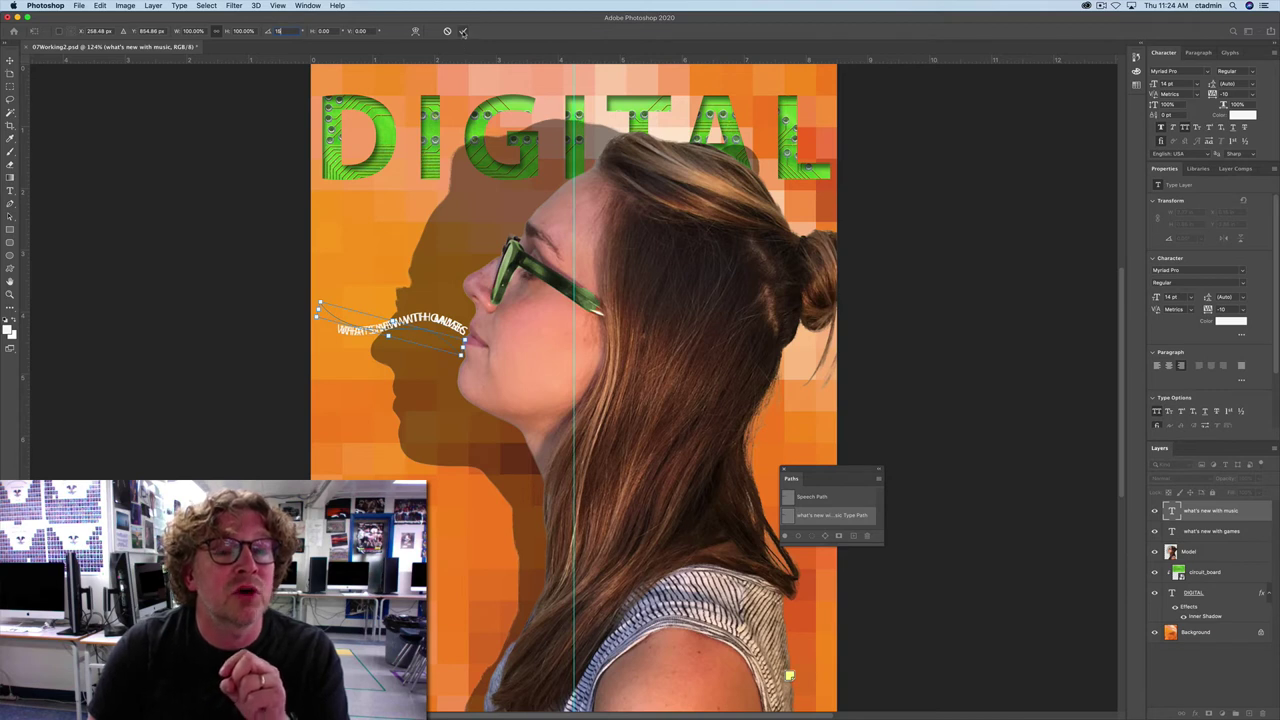
left_click(462, 31)
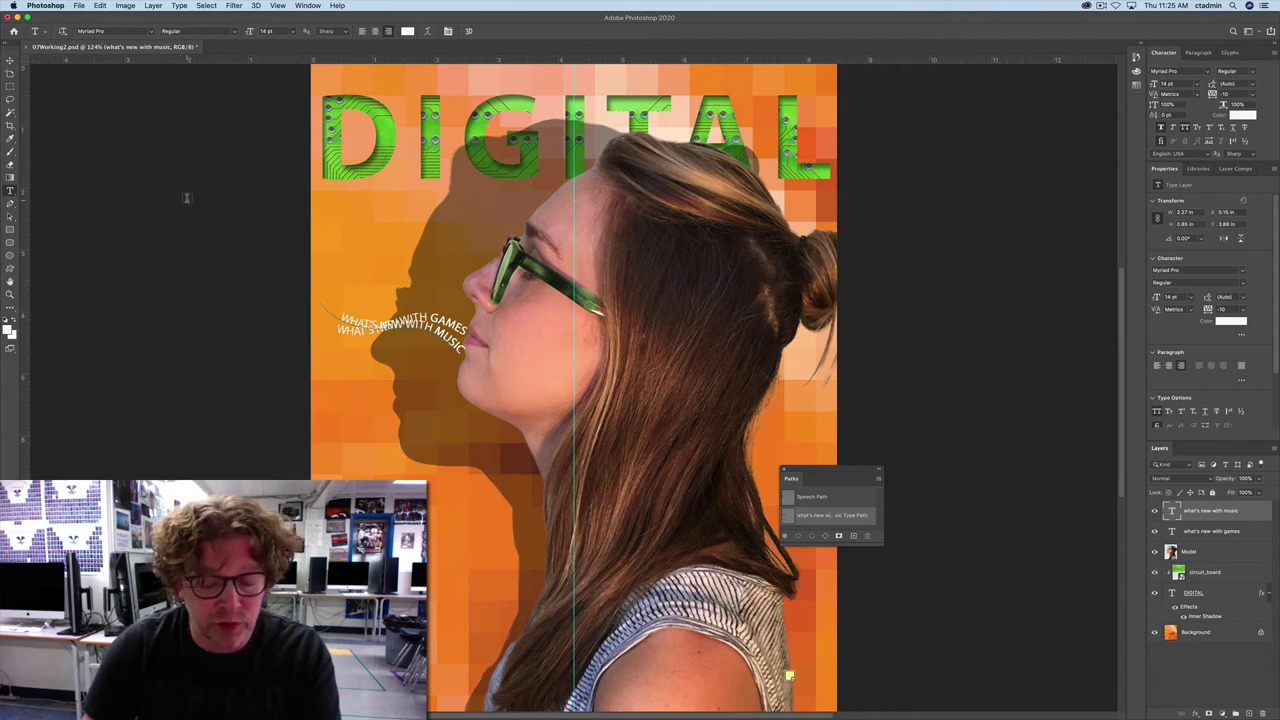
Step: Move the MUSIC line up above the GAMES line and add a '?' after MUSIC
left_click(10, 61)
left_click_drag(362, 322, 362, 287)
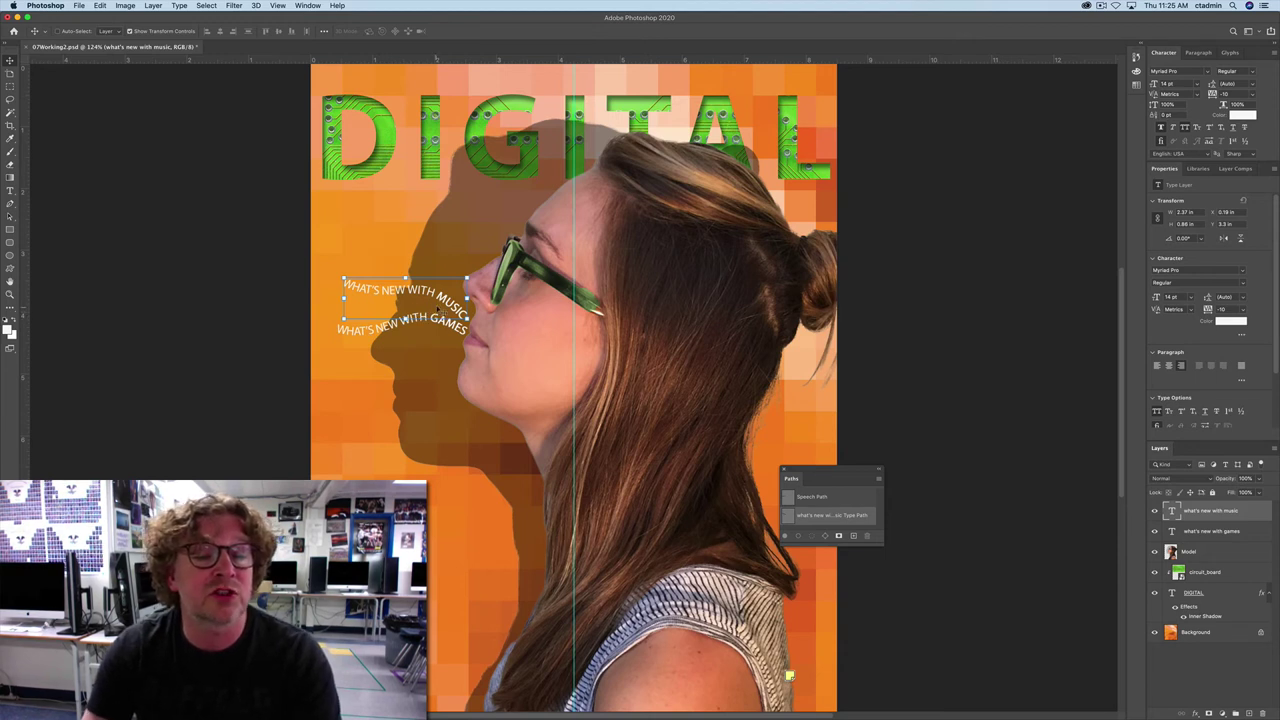
key("t")
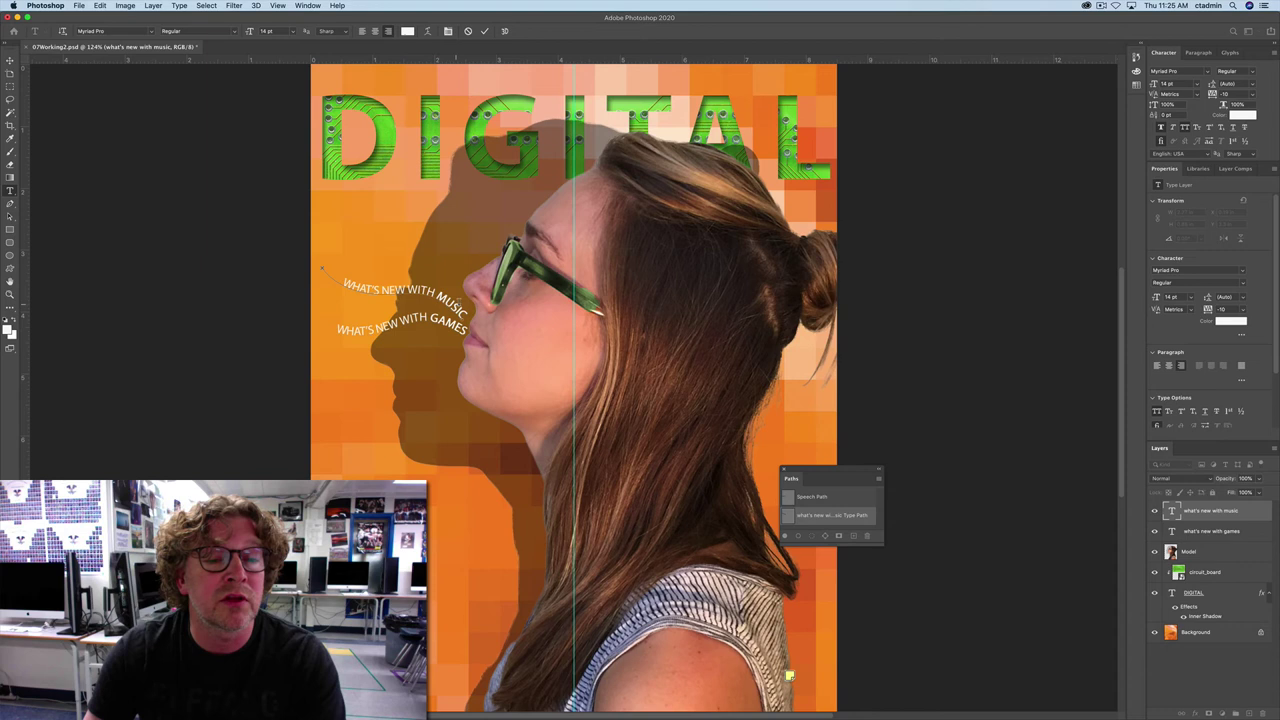
left_click(466, 313)
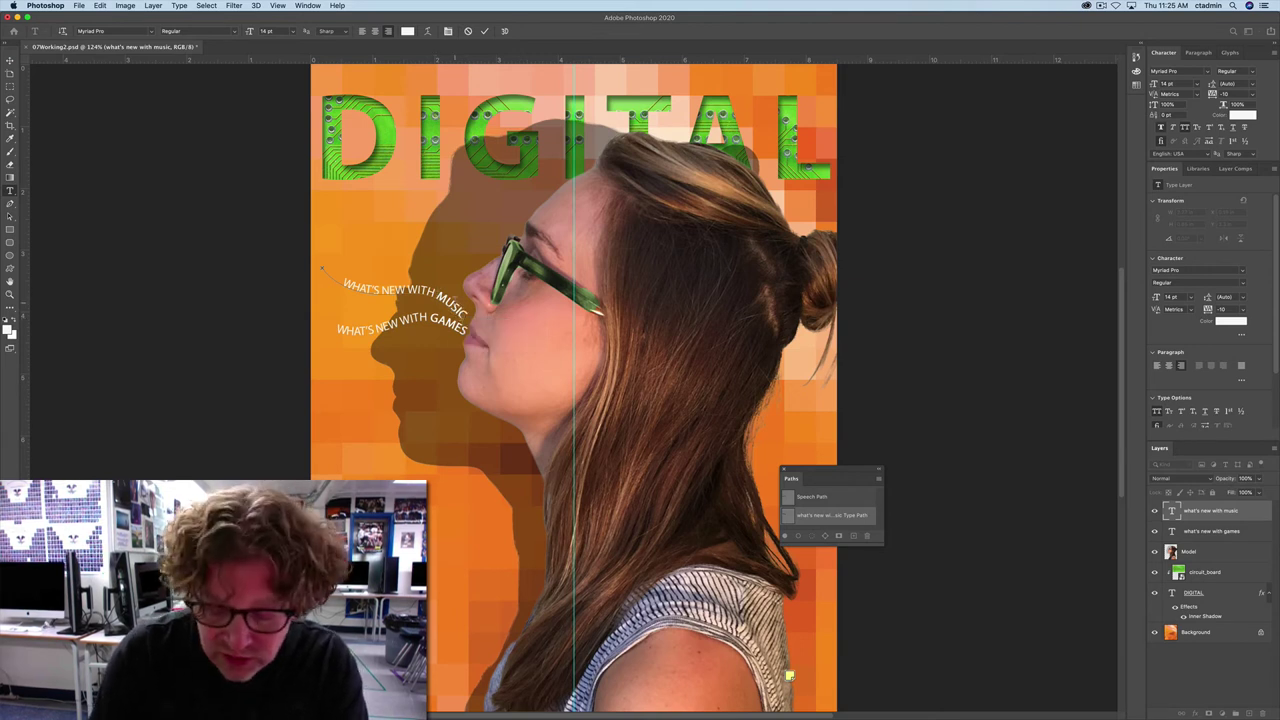
type("?")
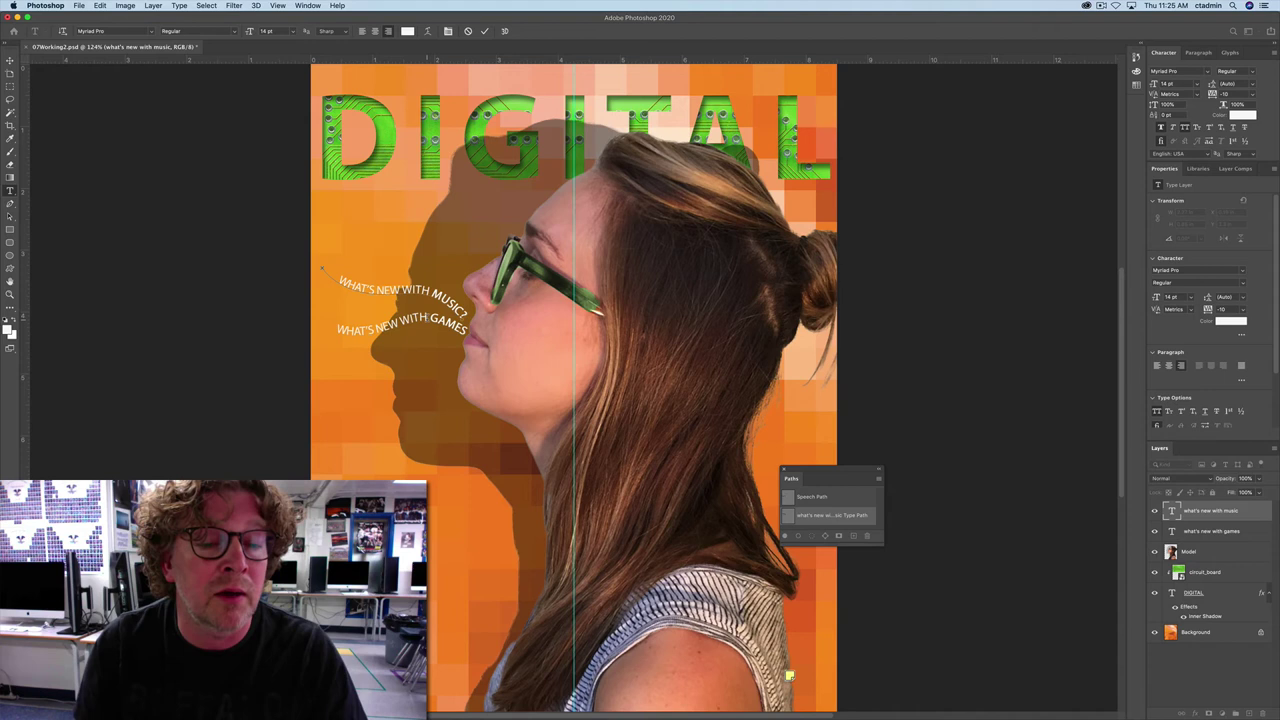
Step: Commit the MUSIC question mark, then end the GAMES line with '?' and commit it
left_click(484, 31)
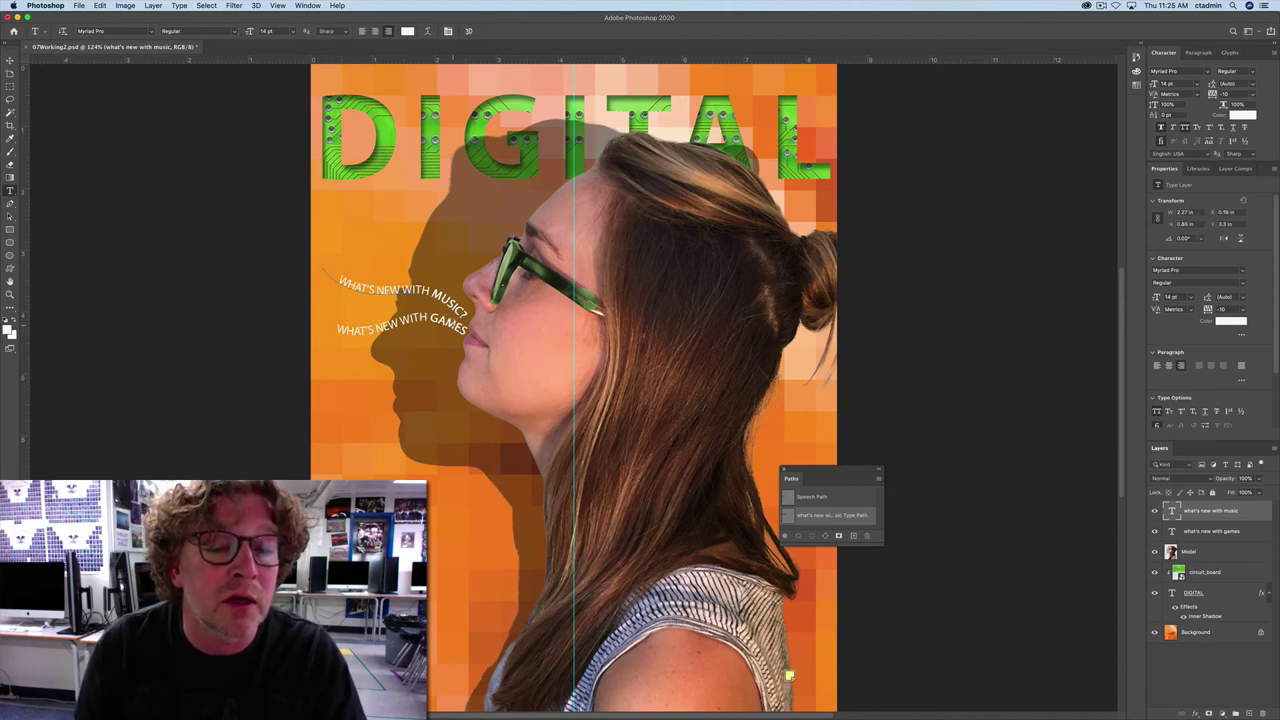
left_click(462, 330)
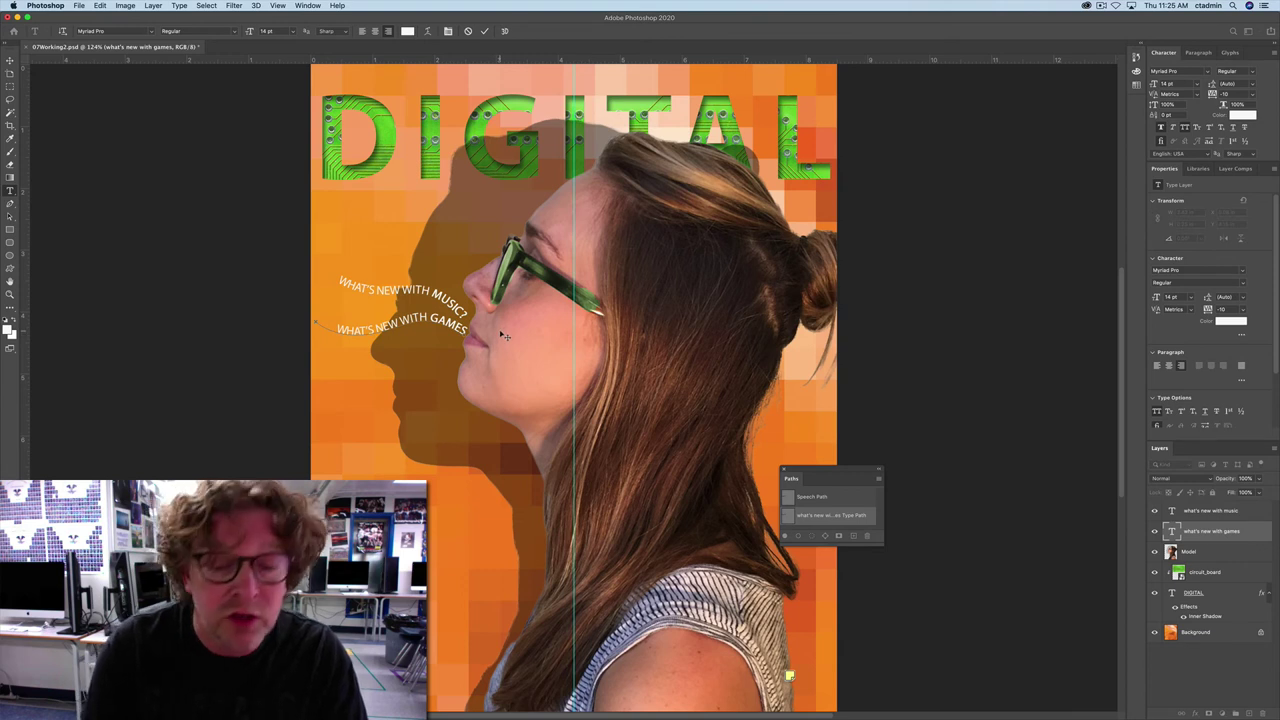
type("?")
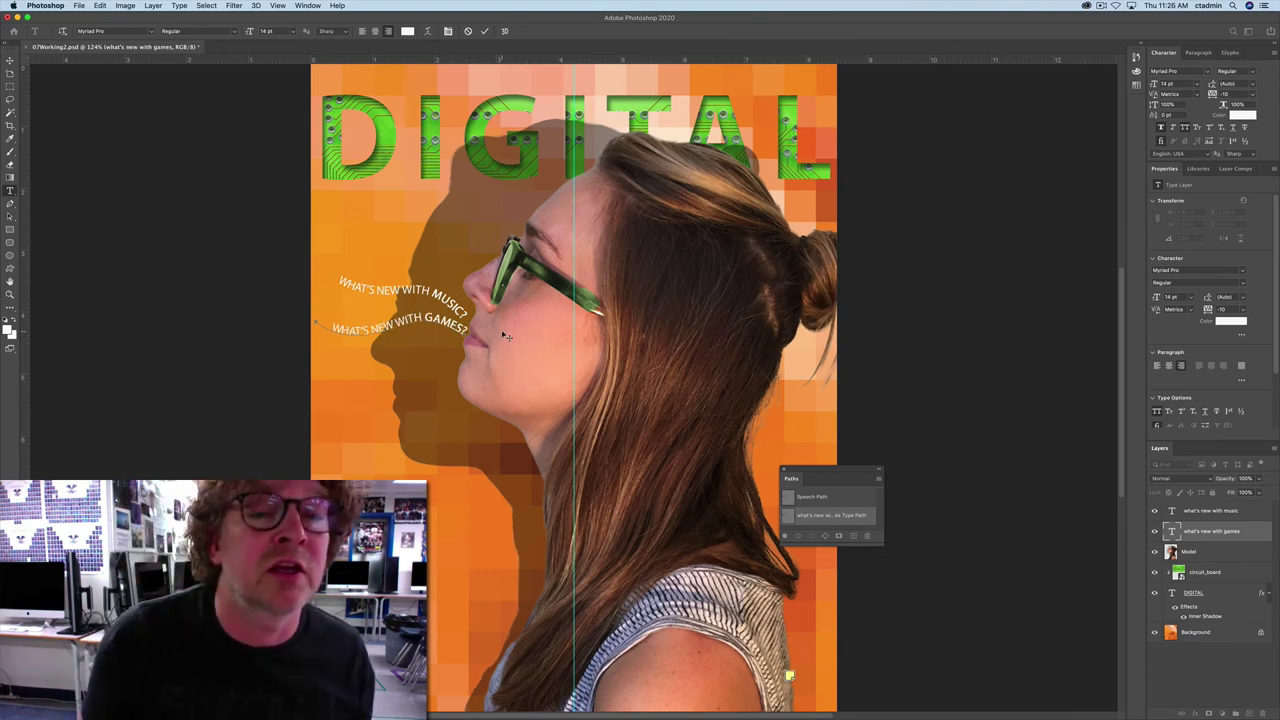
left_click(484, 32)
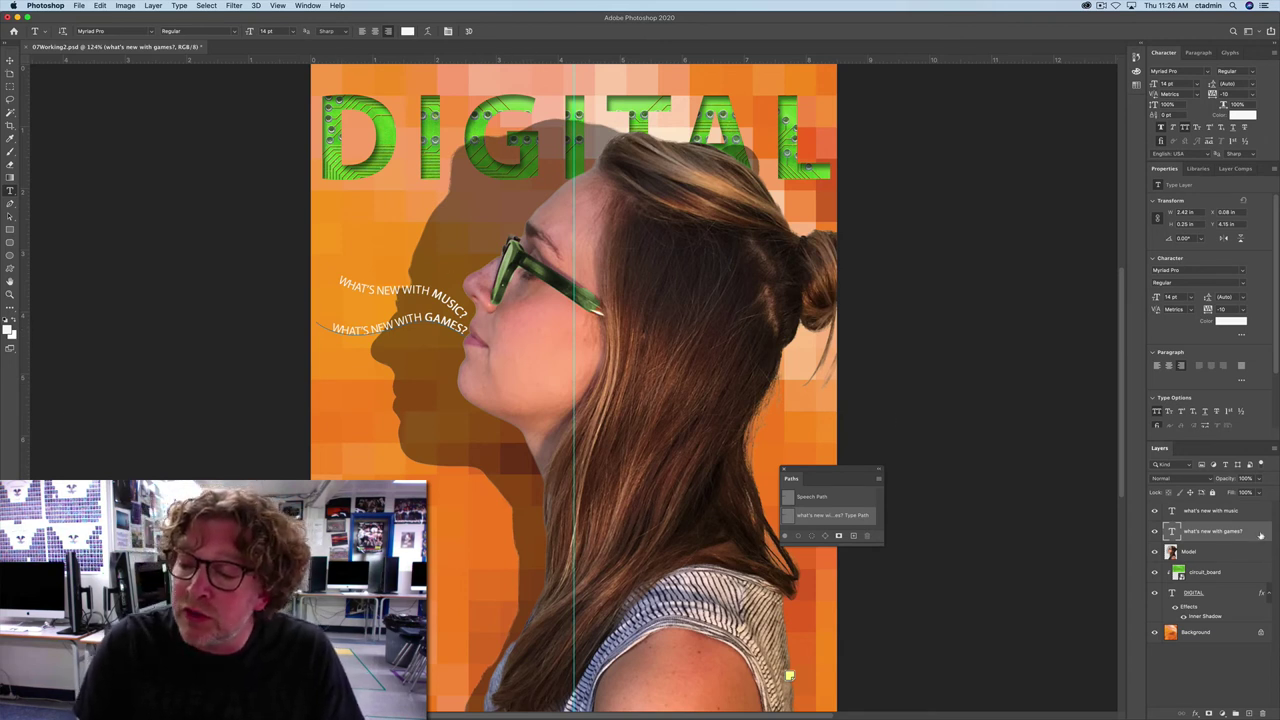
Step: Duplicate the GAMES type layer, naming the copy 'what's new with phones?'
right_click(1266, 537)
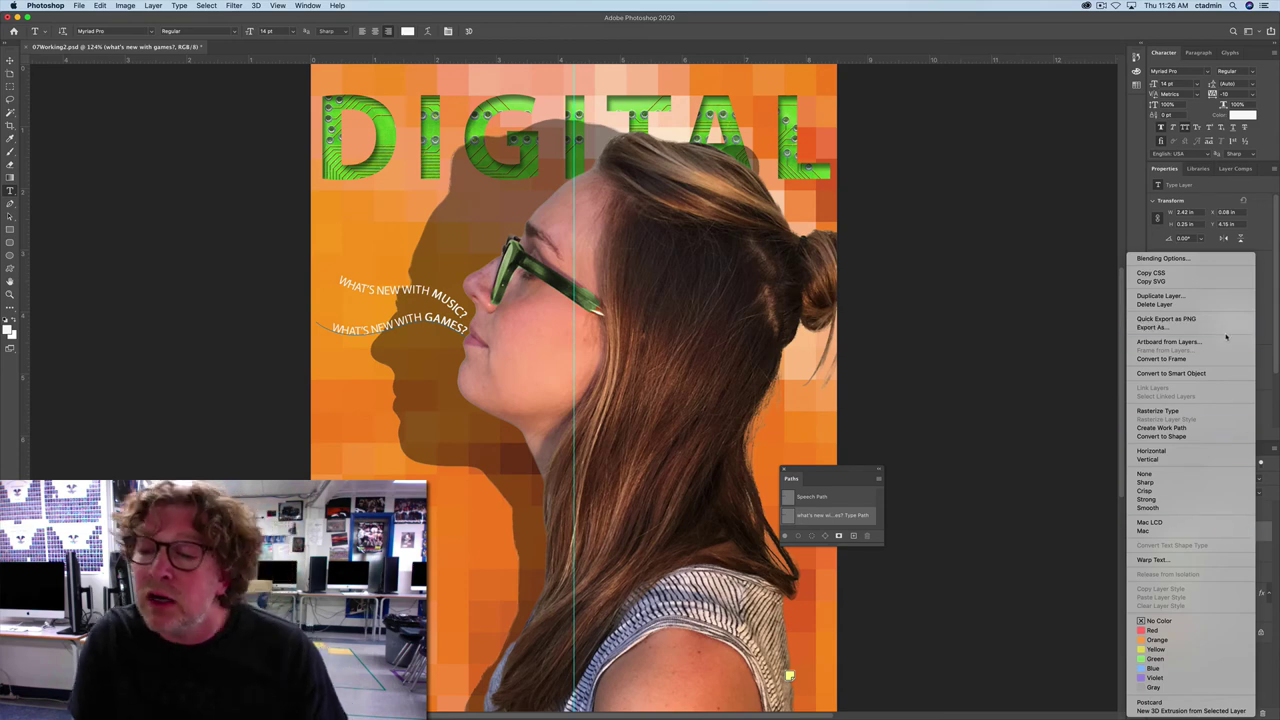
left_click(1180, 296)
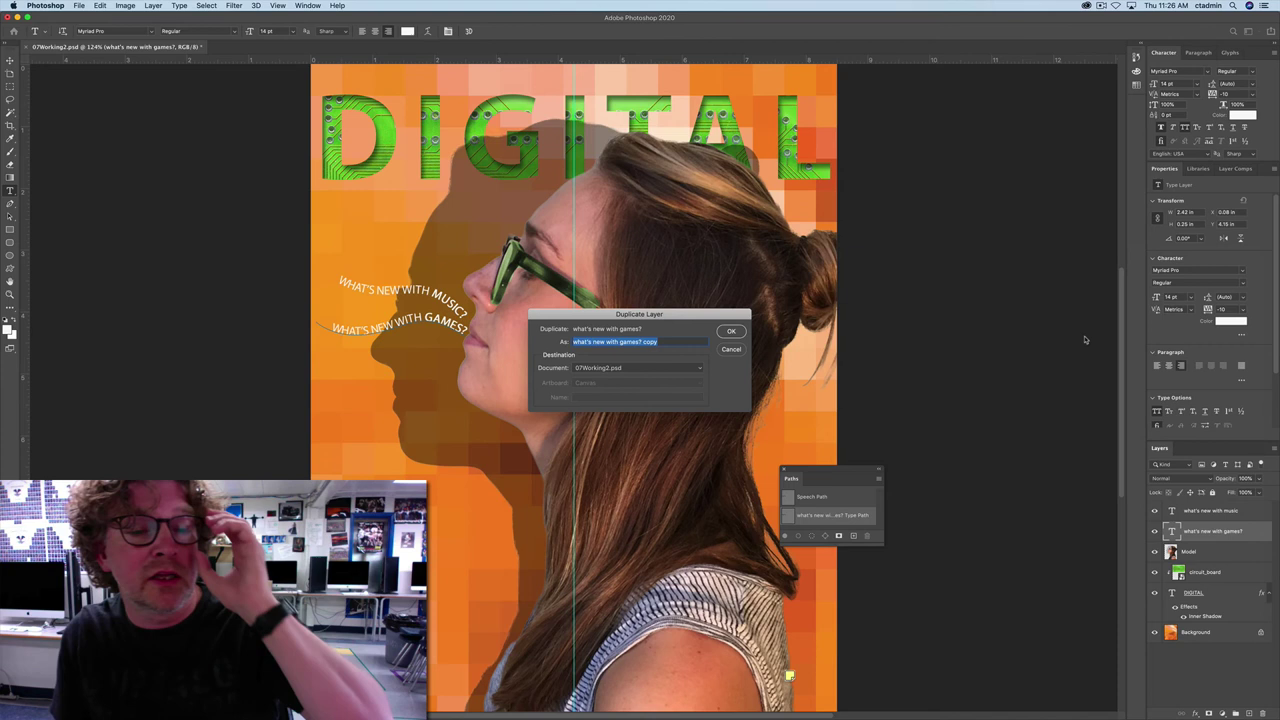
left_click(623, 342)
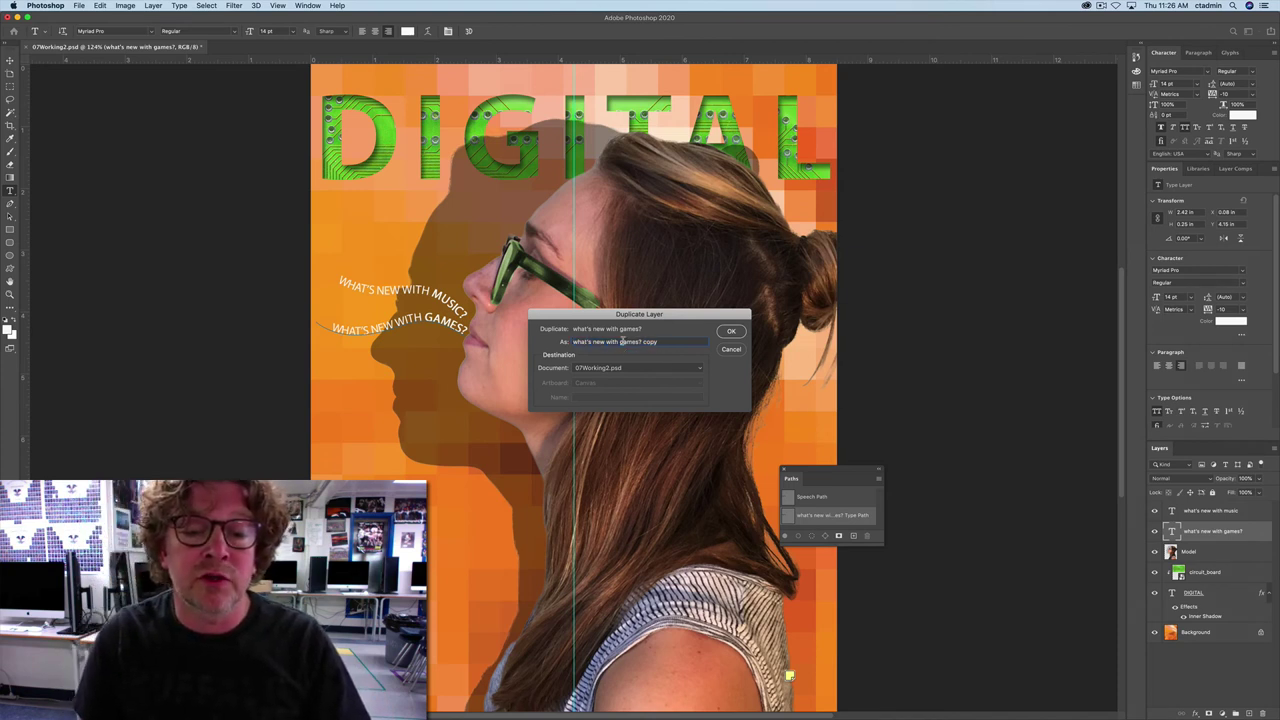
left_click_drag(620, 342, 702, 342)
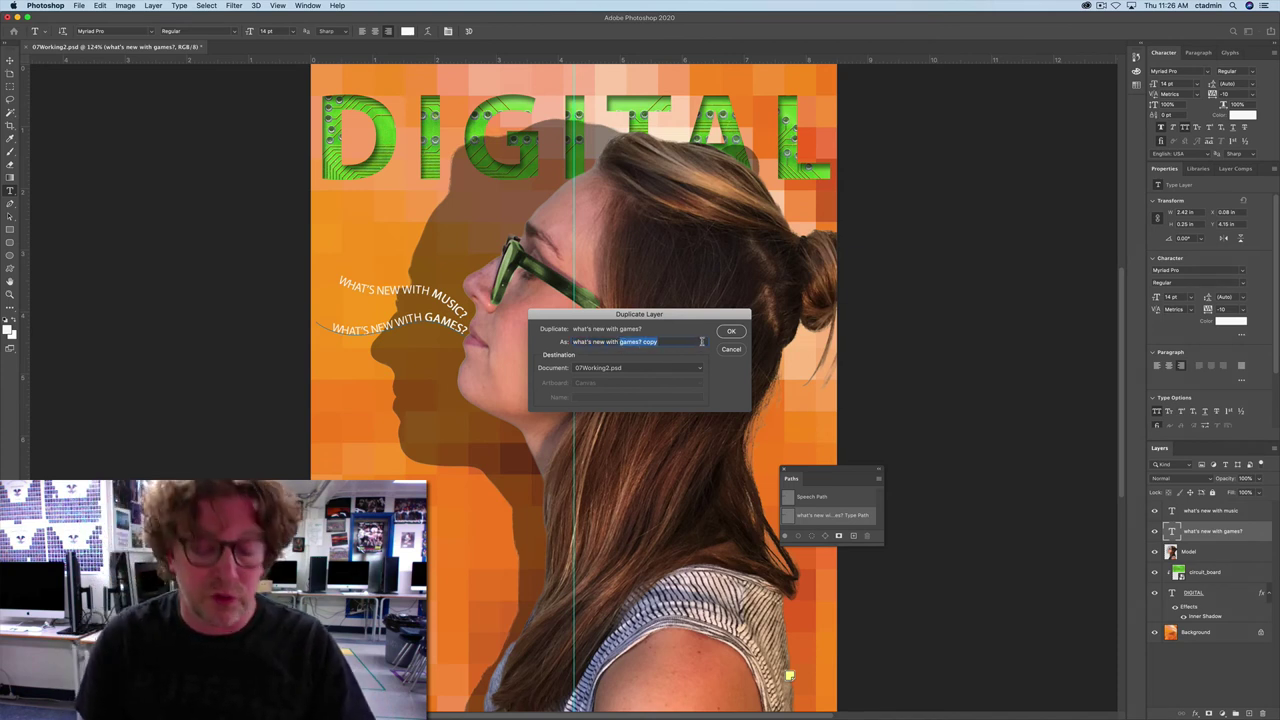
type("phone")
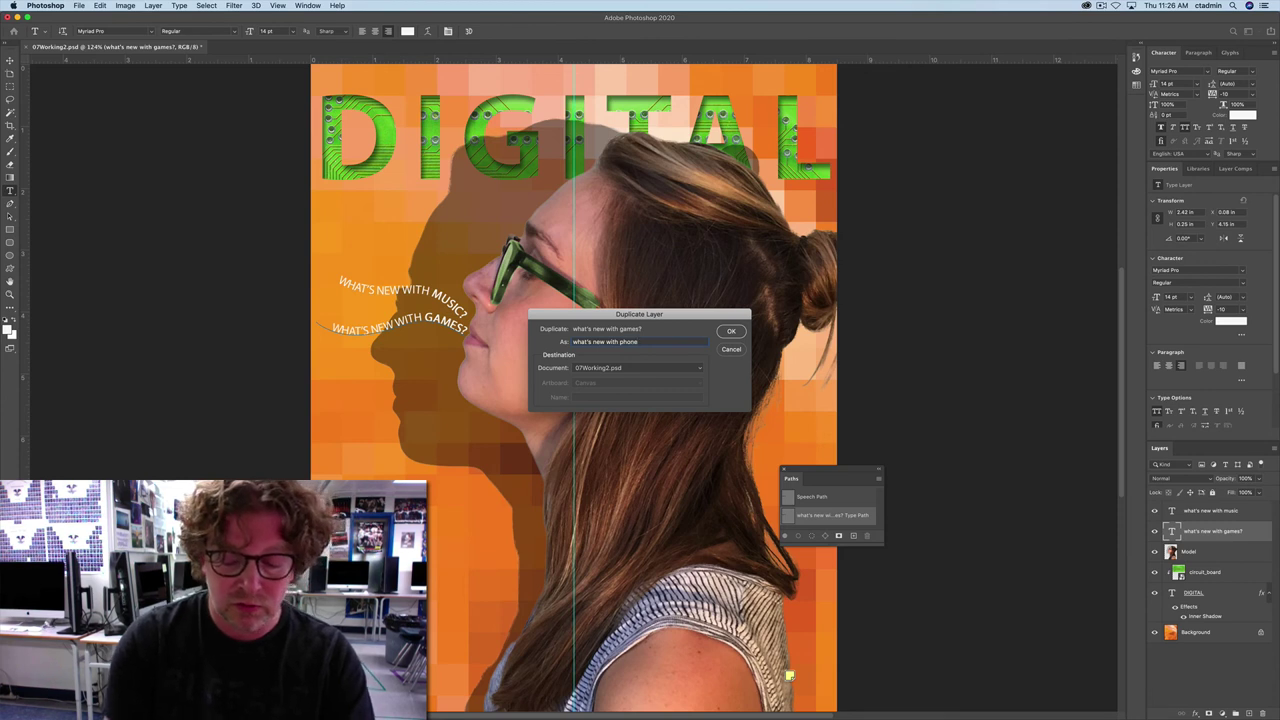
key("Return")
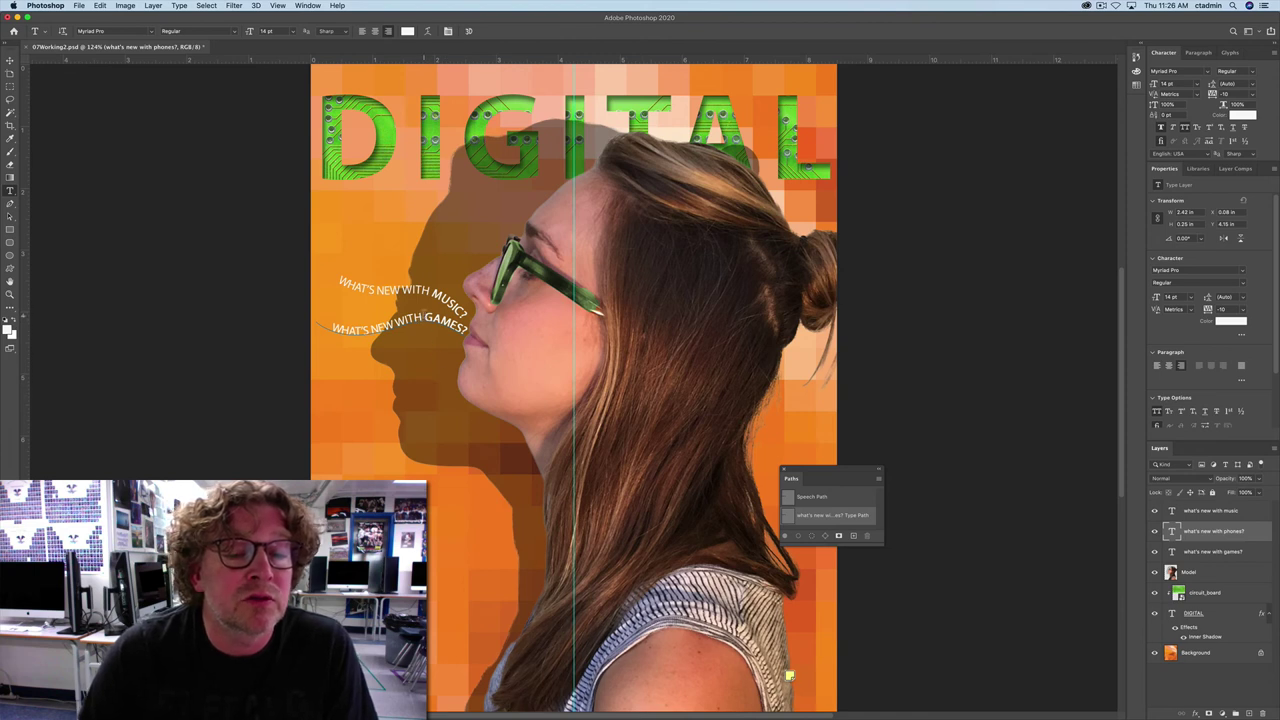
Step: Replace GAMES? with PHONES? on the copied curved line
left_click_drag(425, 318, 444, 317)
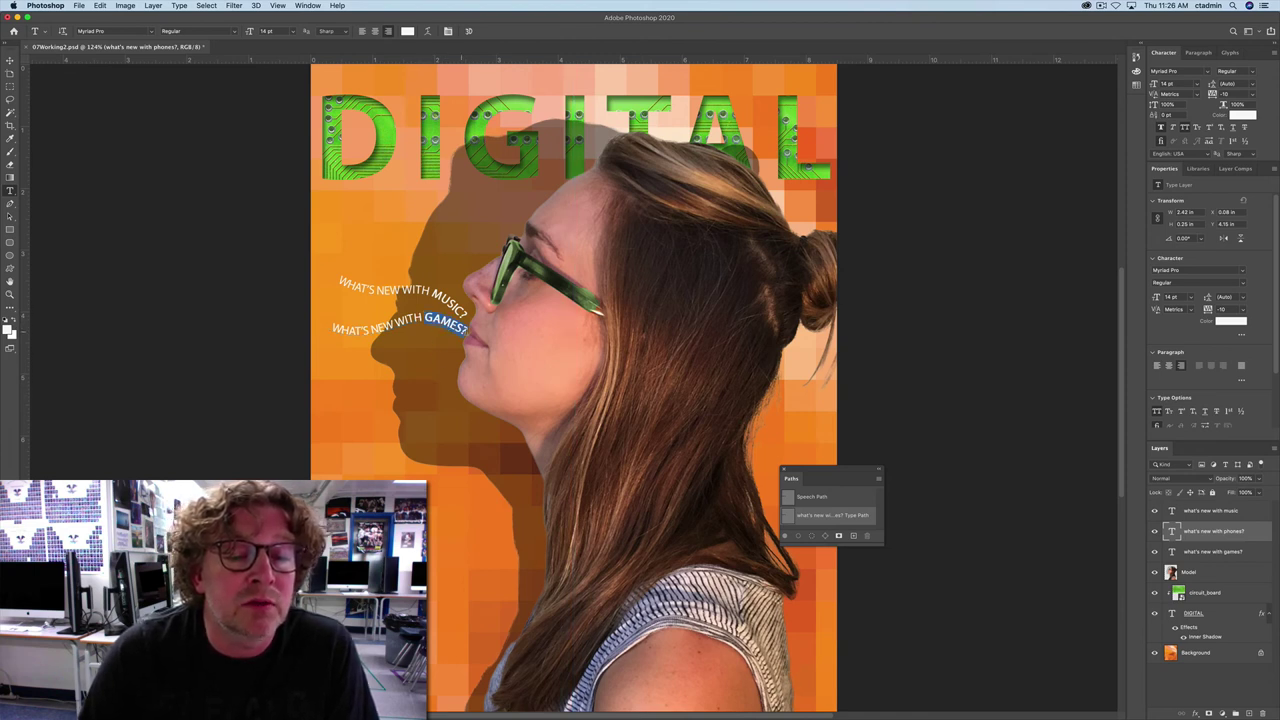
left_click(445, 322)
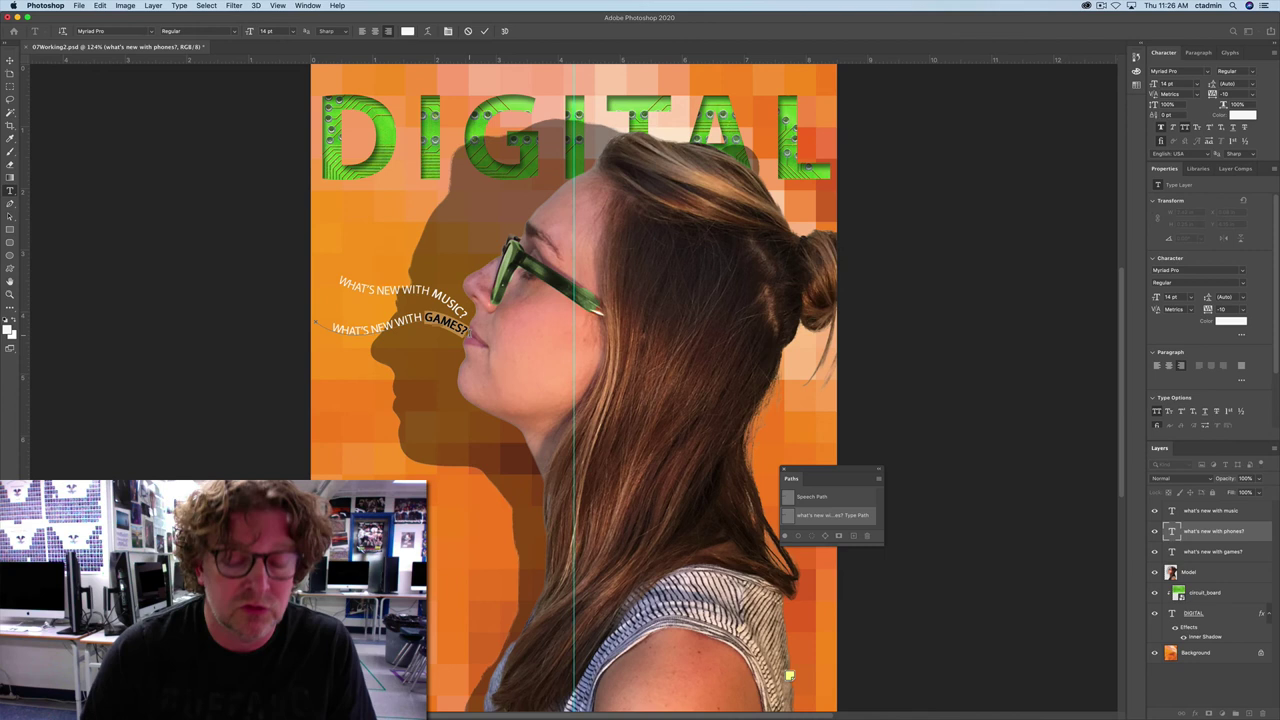
left_click(468, 330)
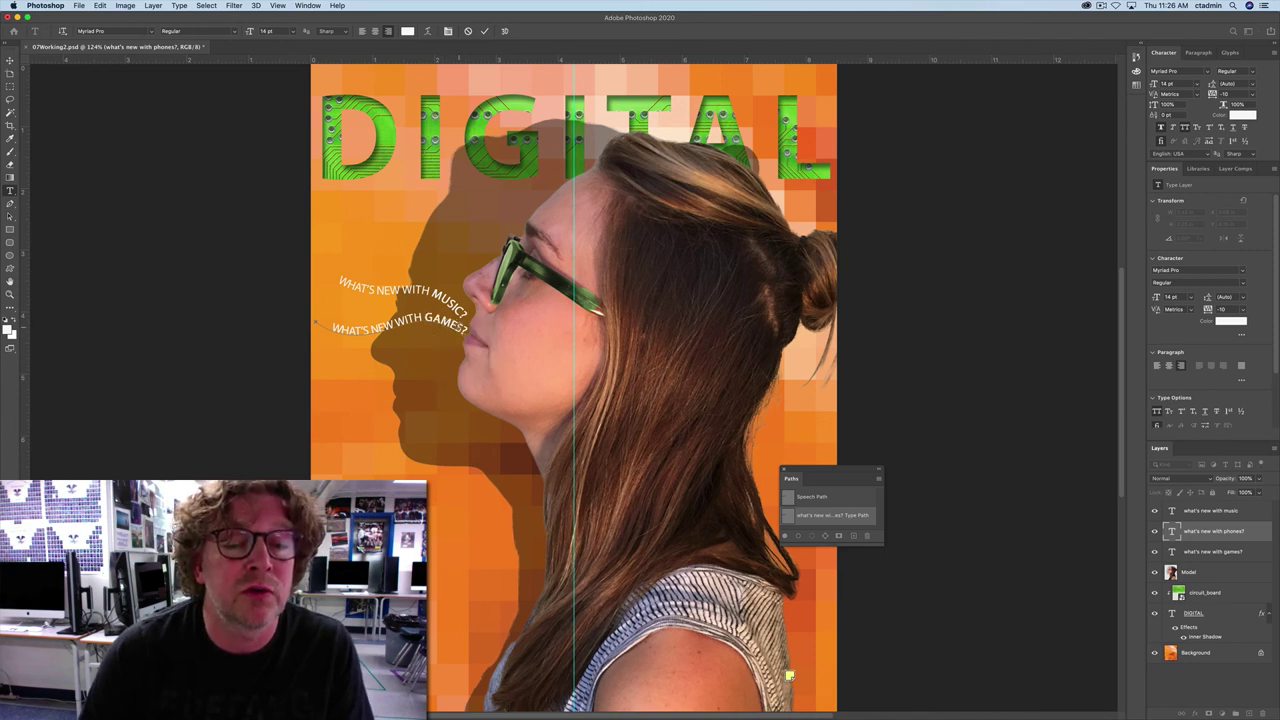
left_click_drag(467, 330, 425, 318)
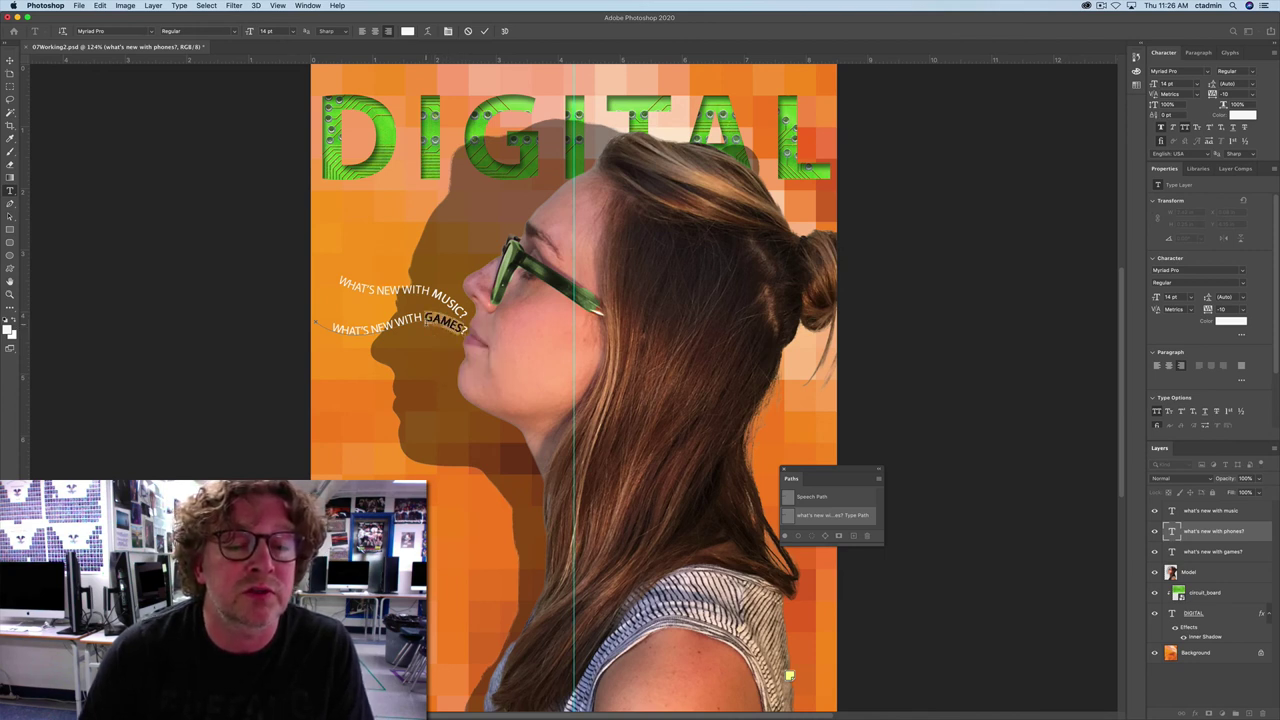
type("PHONE")
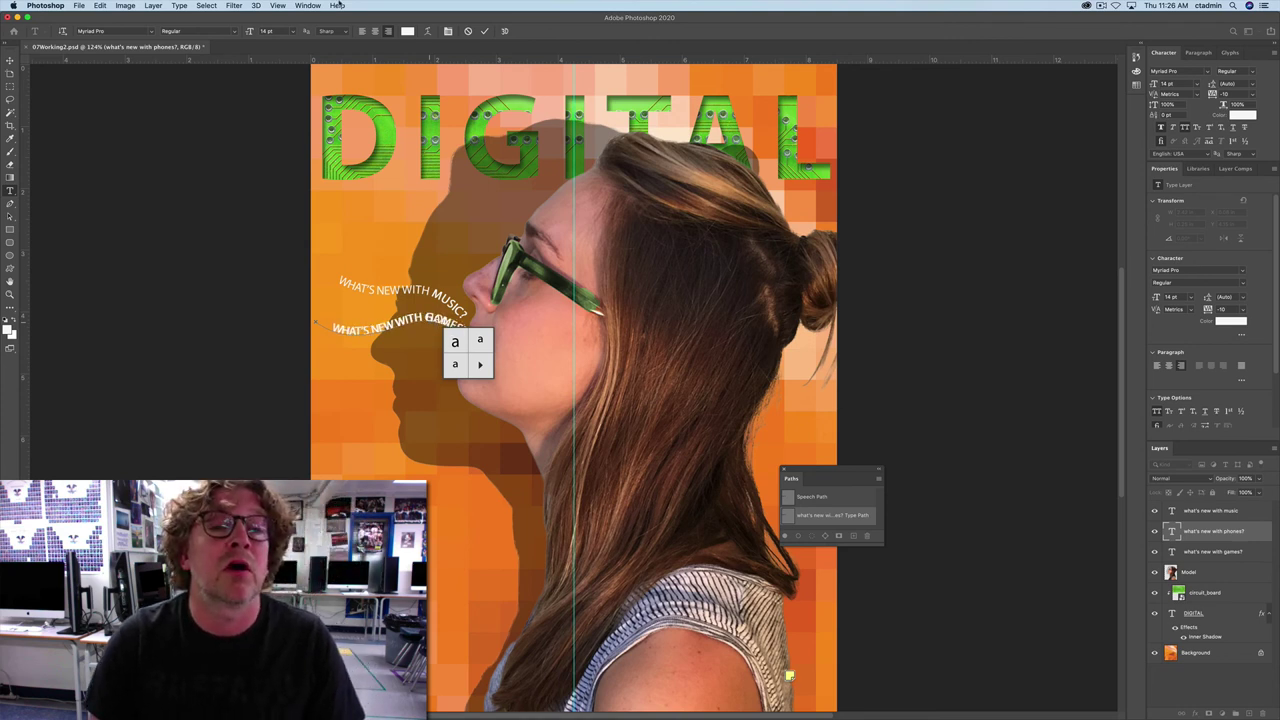
left_click(484, 31)
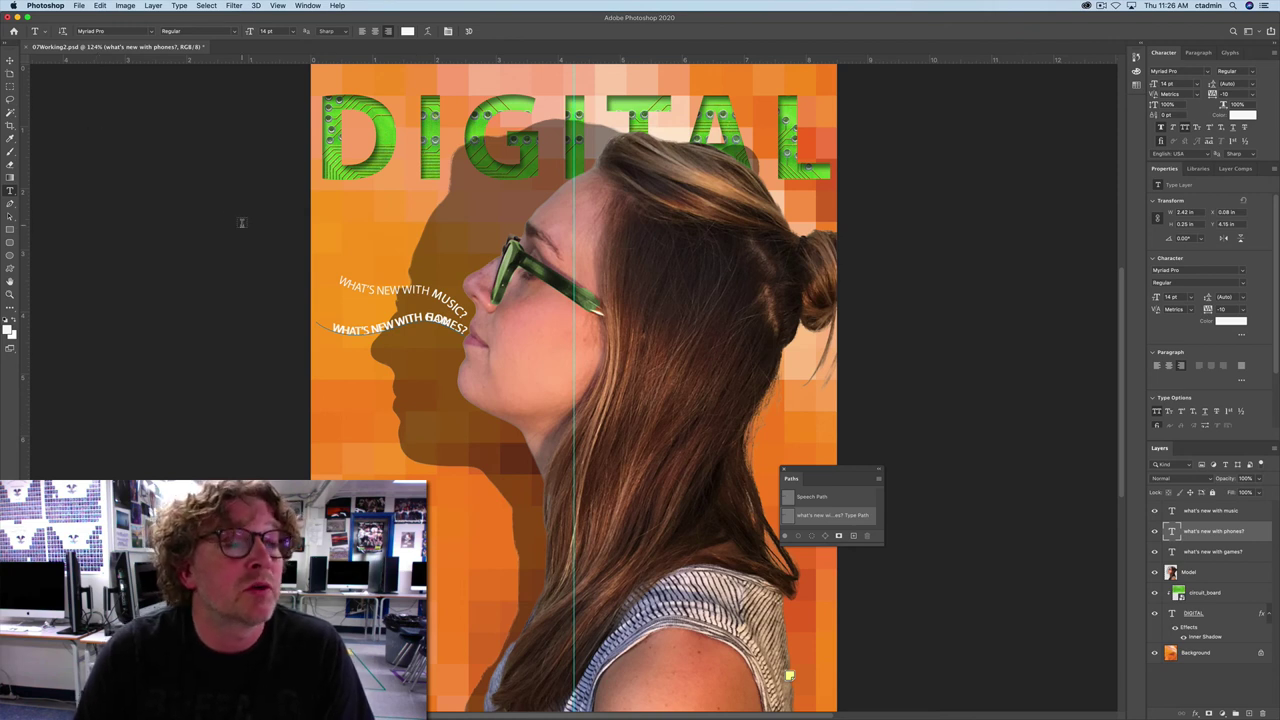
Step: Rotate the PHONES line's curved path by -10 degrees with Free Transform
key("super+t")
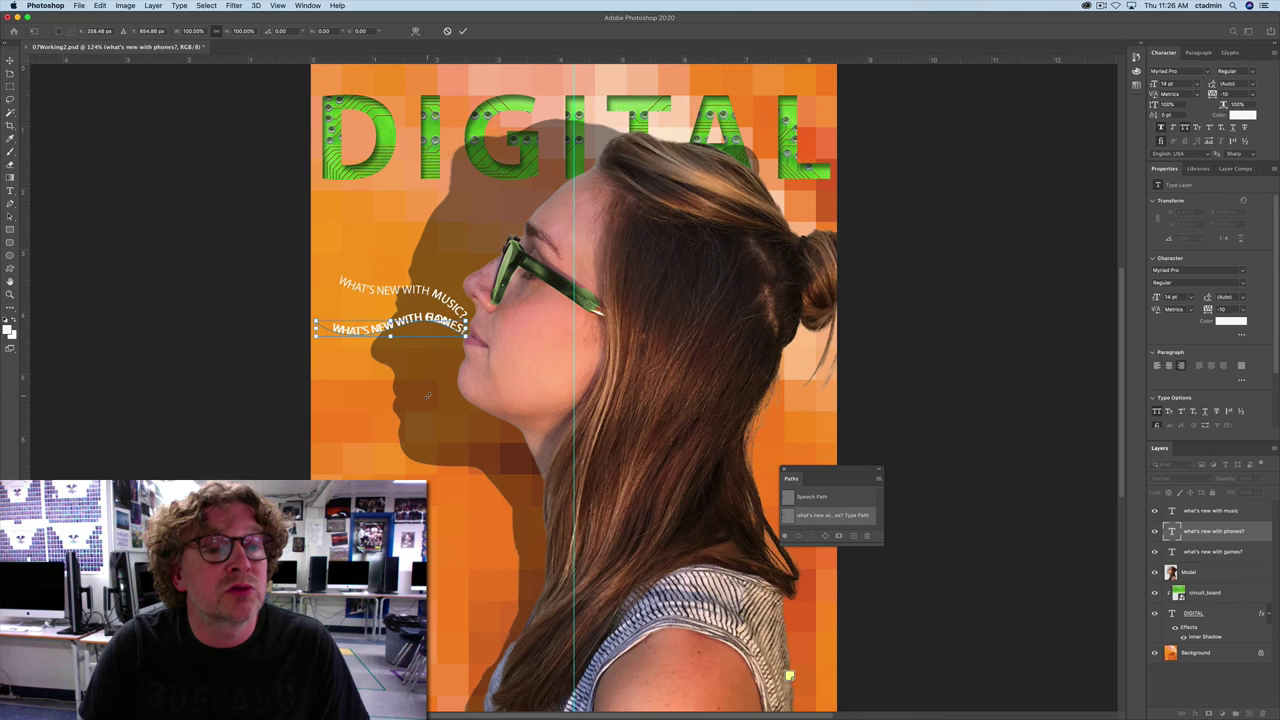
left_click(285, 31)
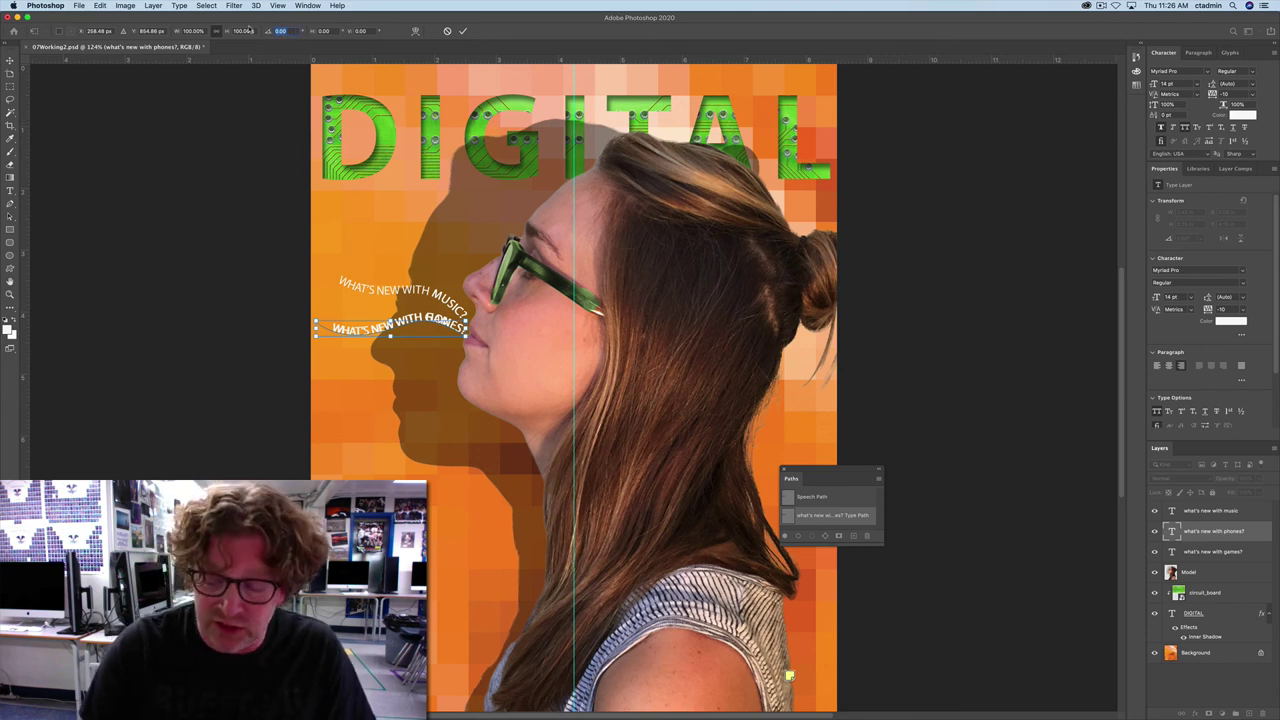
type("-10")
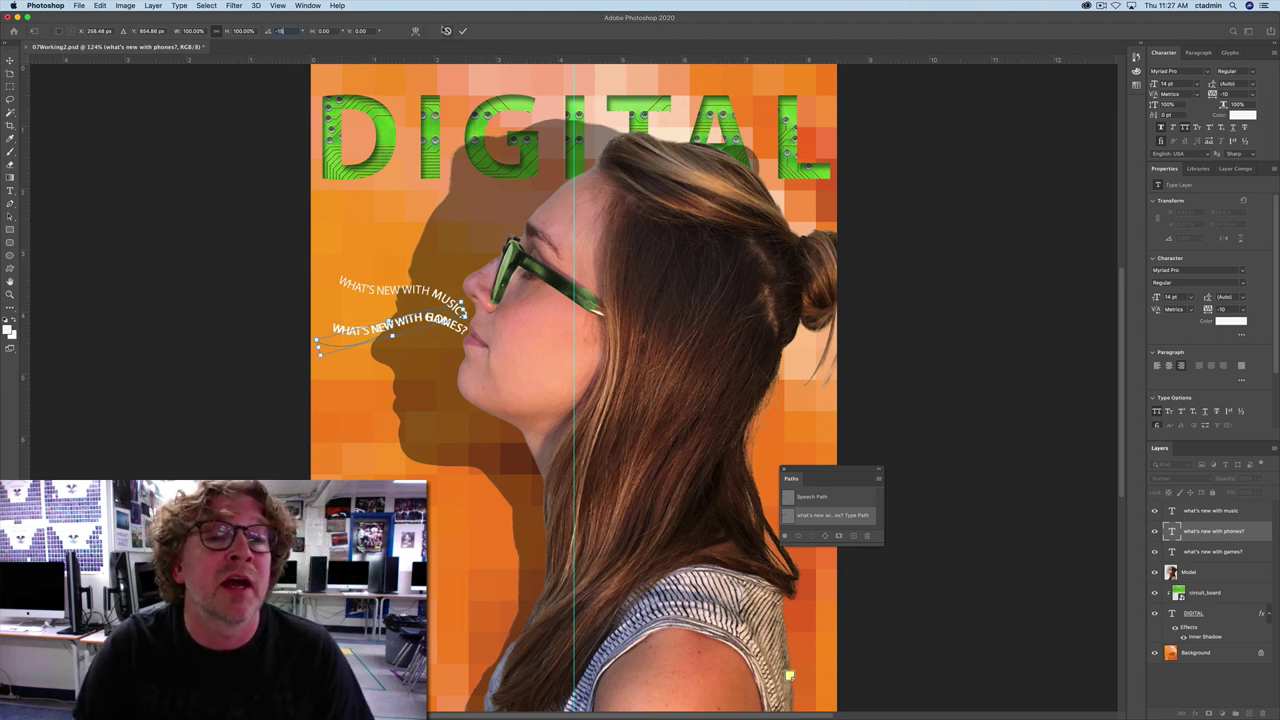
key("Return")
left_click(465, 33)
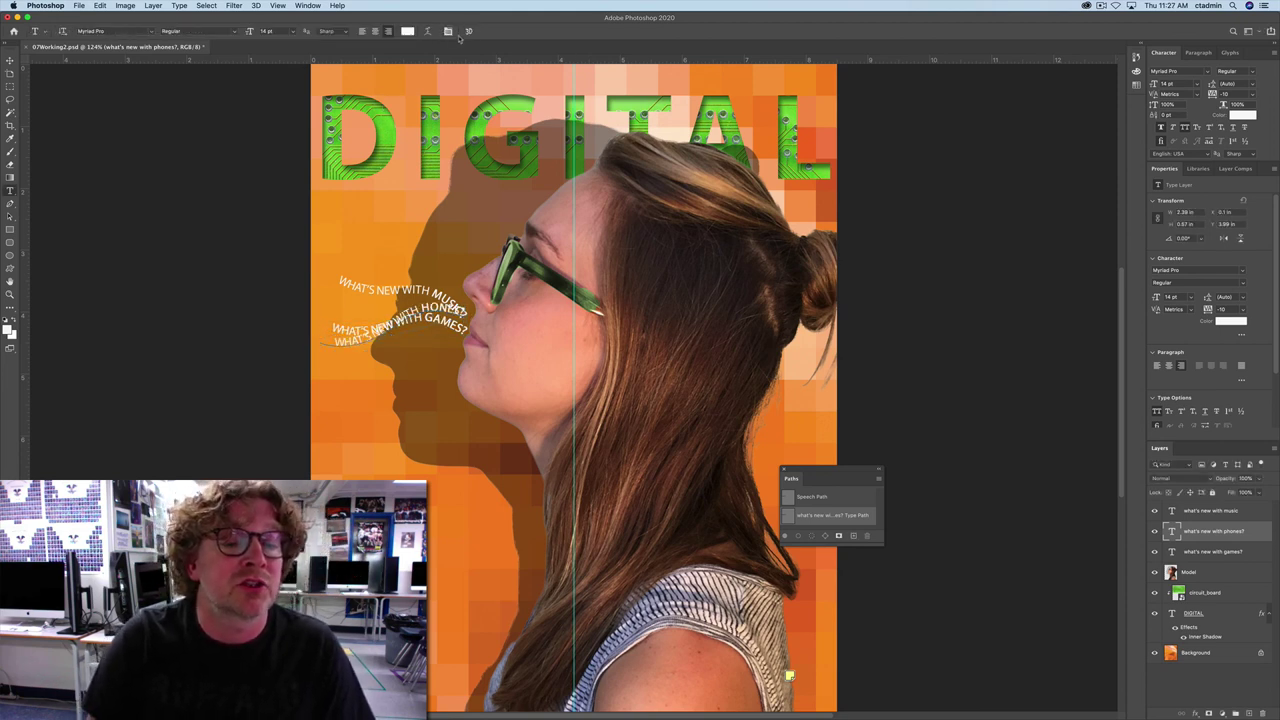
Step: Drag the PHONES? line down to sit as a third line below GAMES
left_click(10, 61)
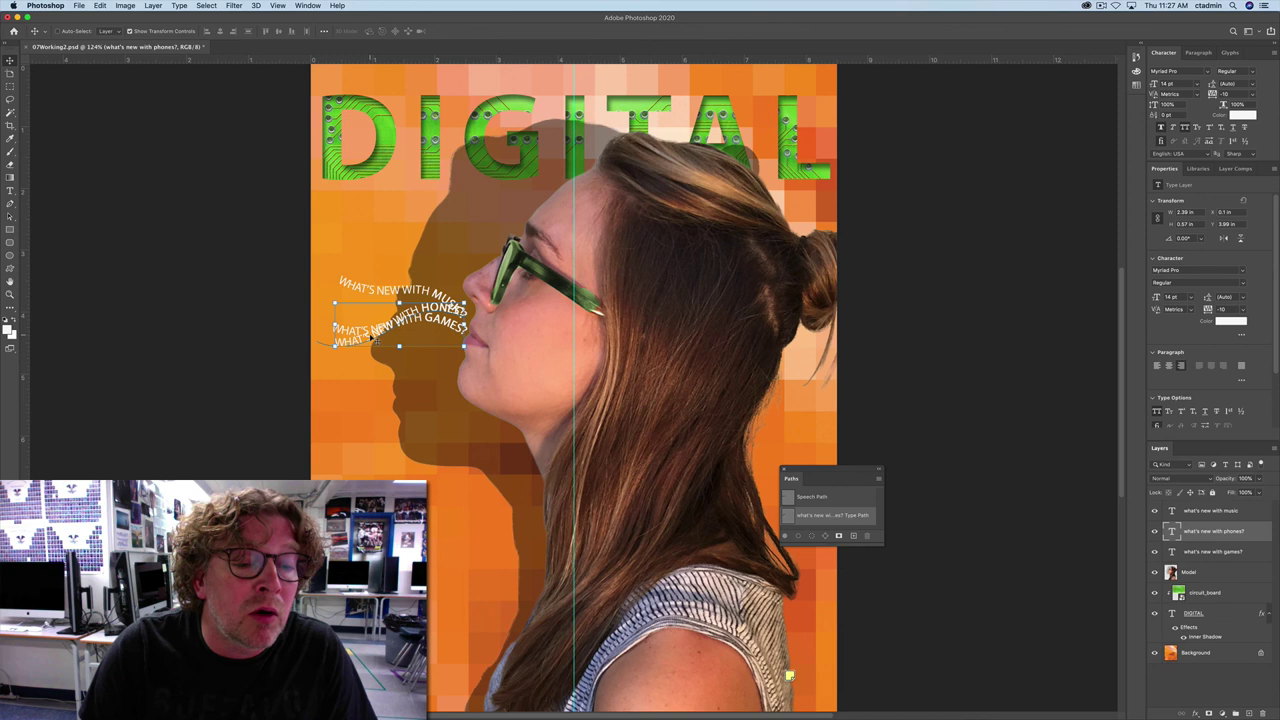
left_click_drag(371, 318, 373, 351)
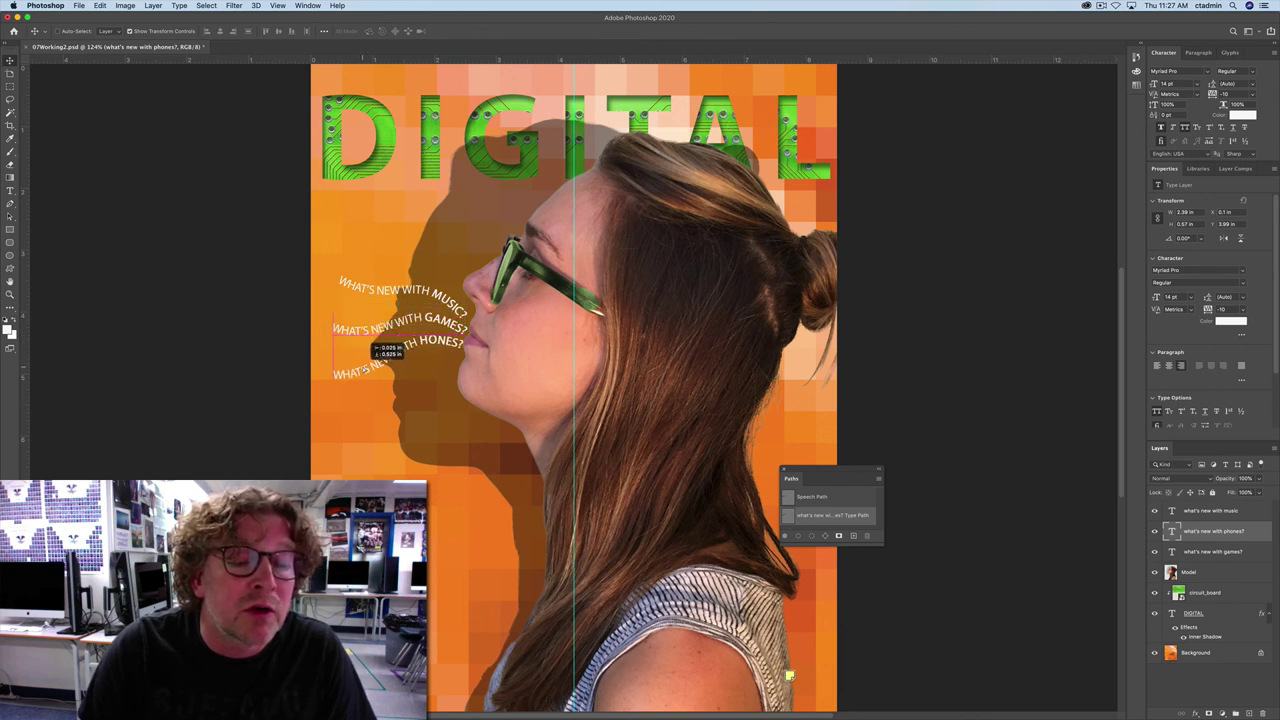
left_click_drag(373, 351, 373, 351)
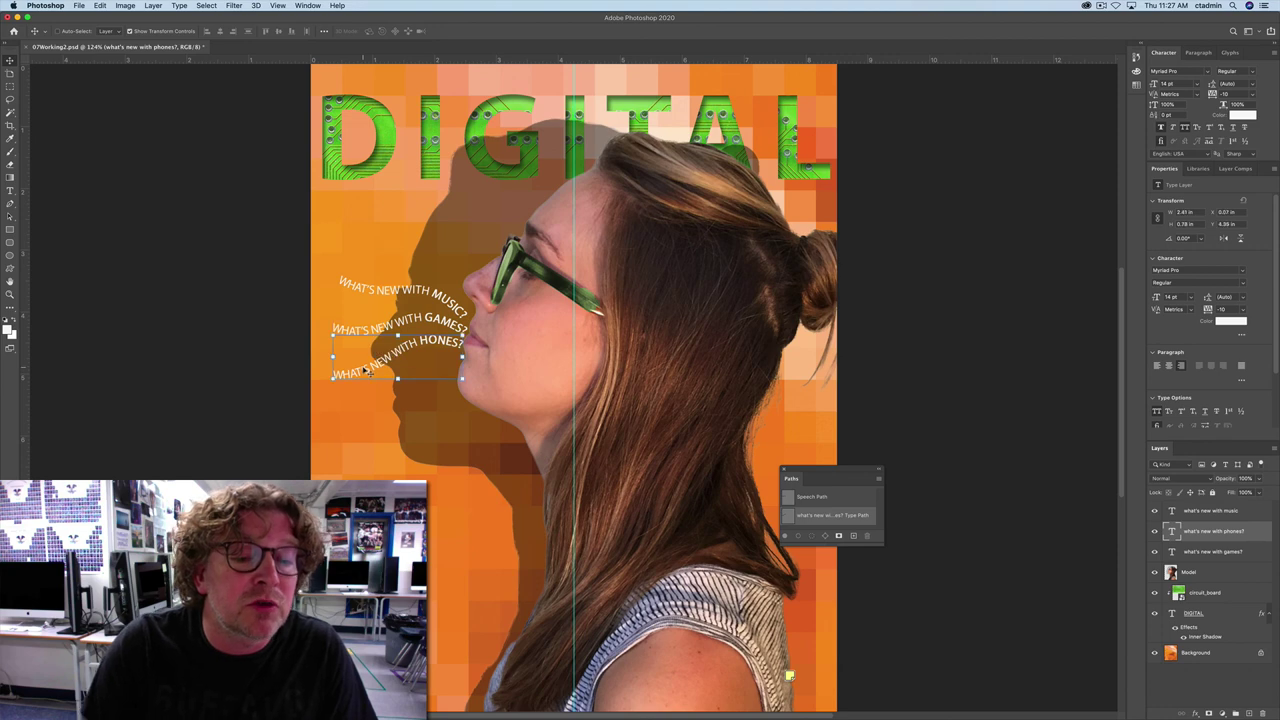